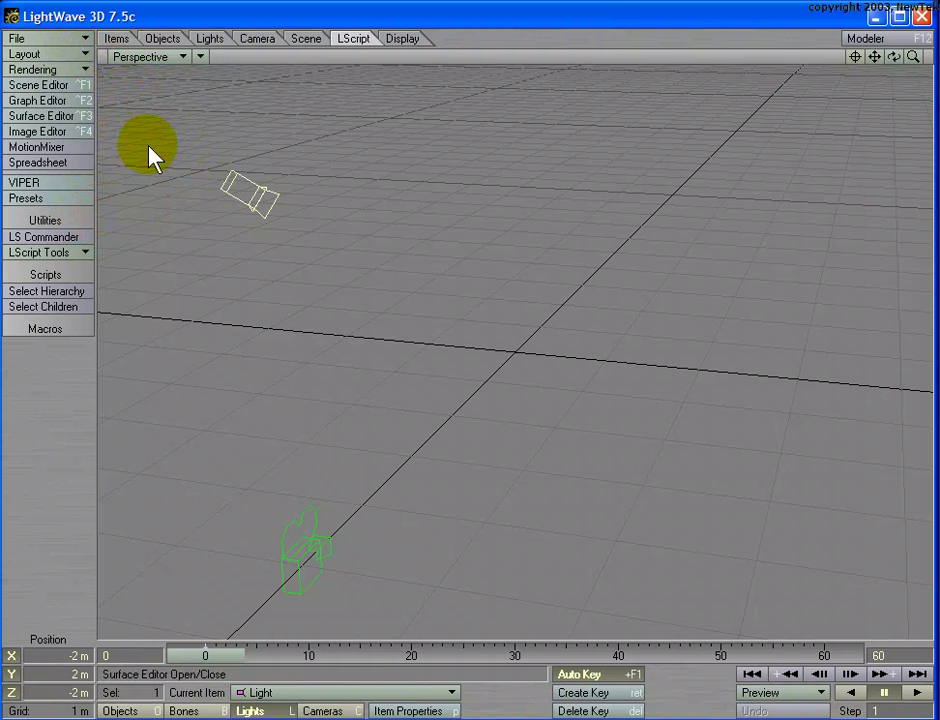
Load the CoconutTree object from the Landscape folder and switch the viewport to the camera view.
key("plus")
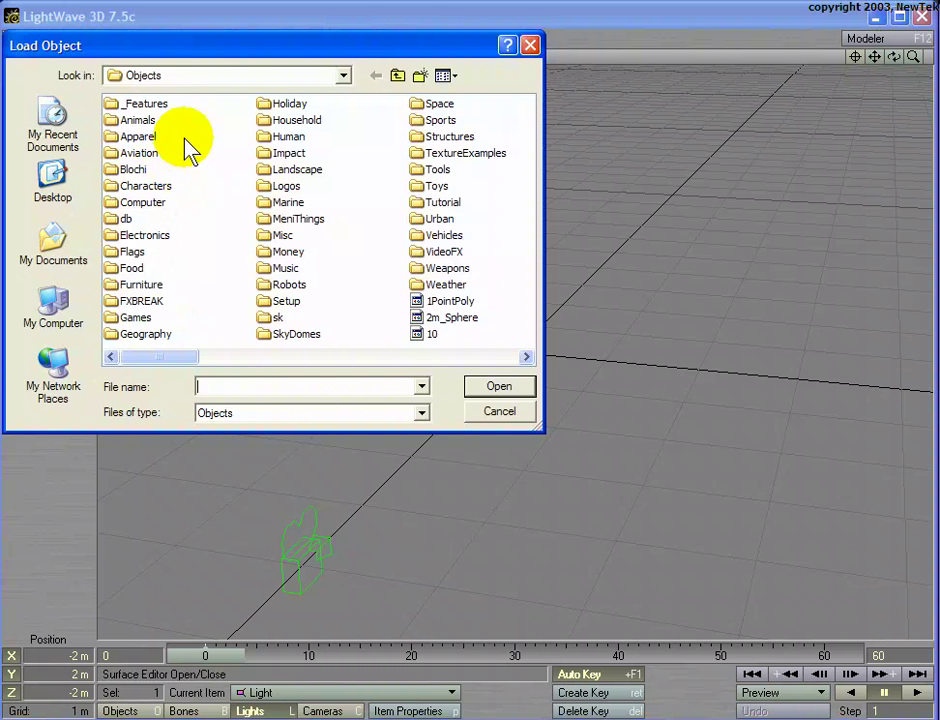
left_click_drag(175, 45, 200, 120)
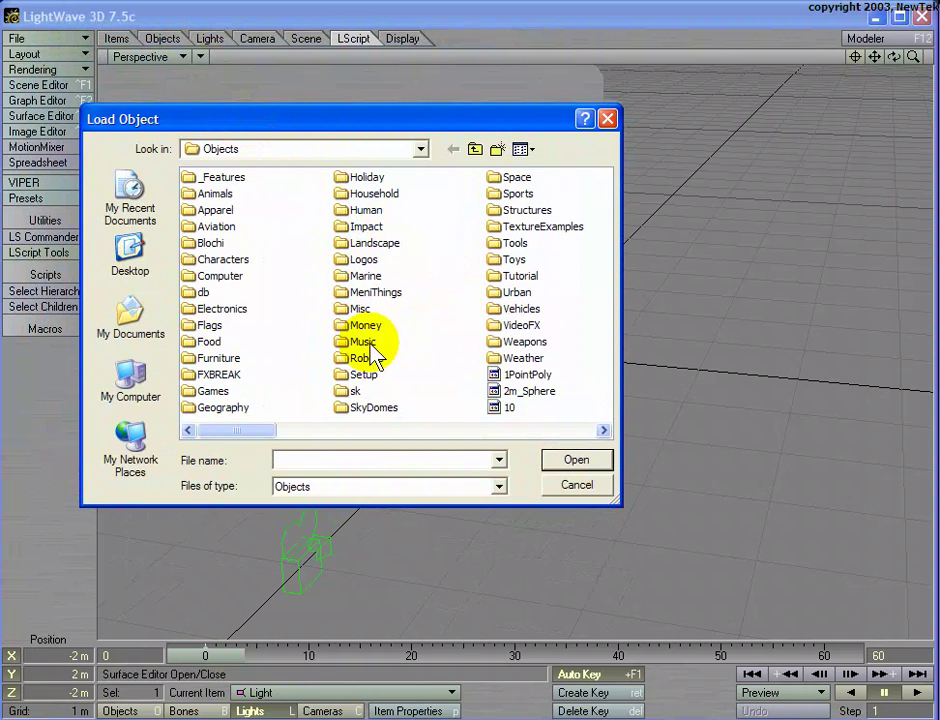
double_click(375, 243)
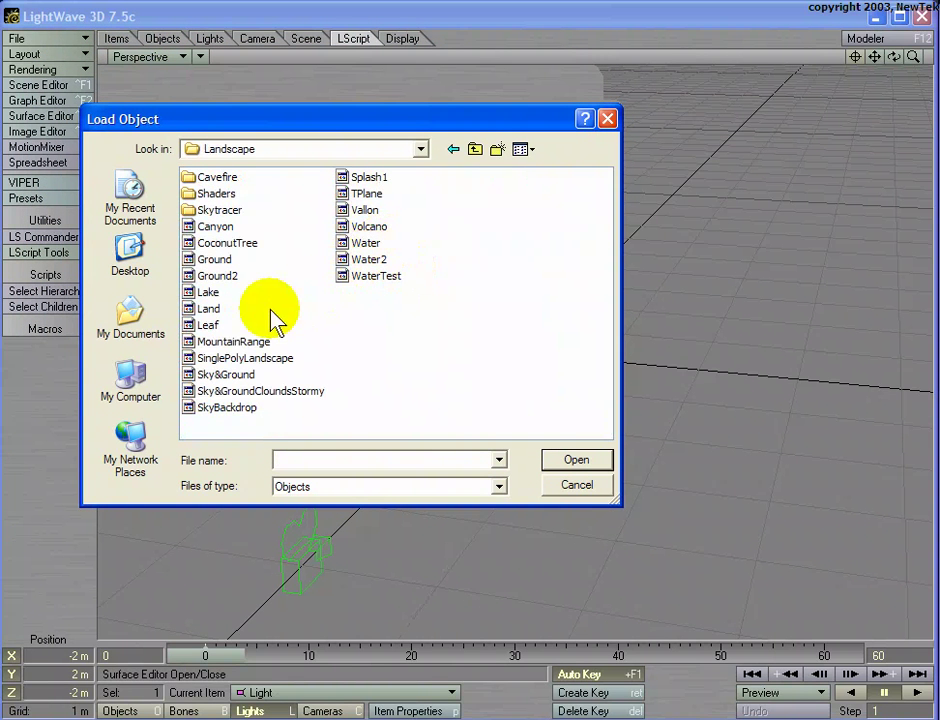
double_click(223, 243)
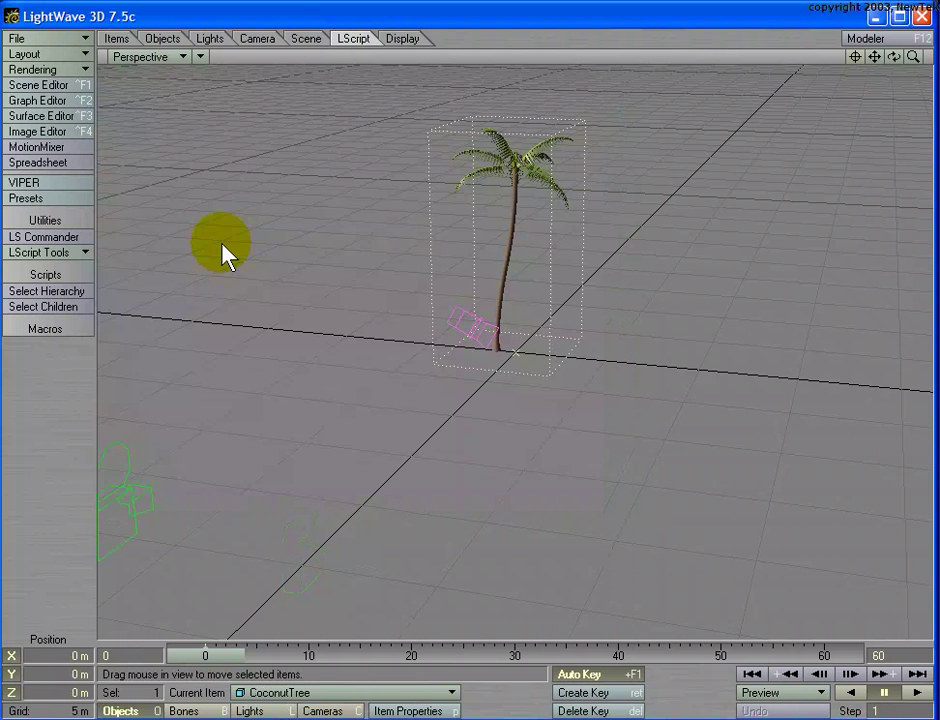
key("6")
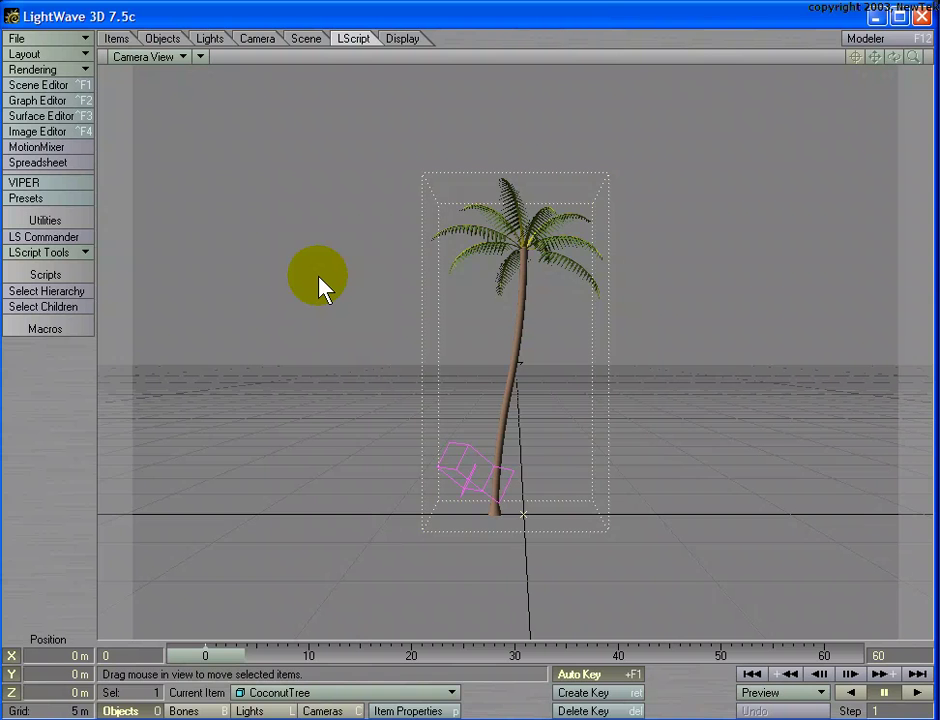
Open LScript Commander beside the tree and move the coconut tree about -0.7 m in X and -4.225 m in Z.
left_click(78, 238)
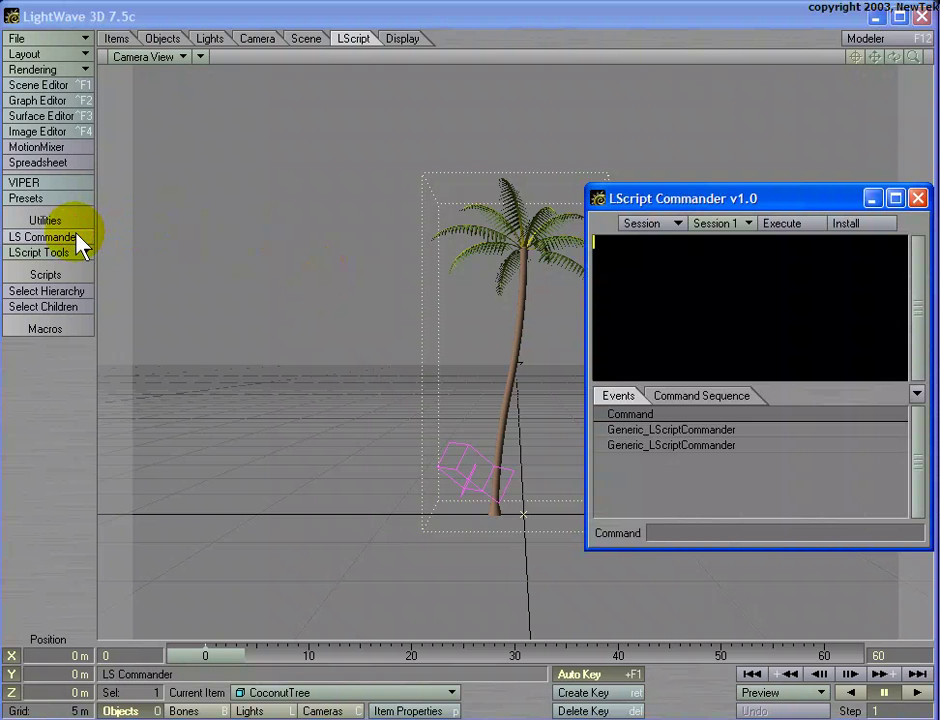
left_click_drag(768, 192, 760, 117)
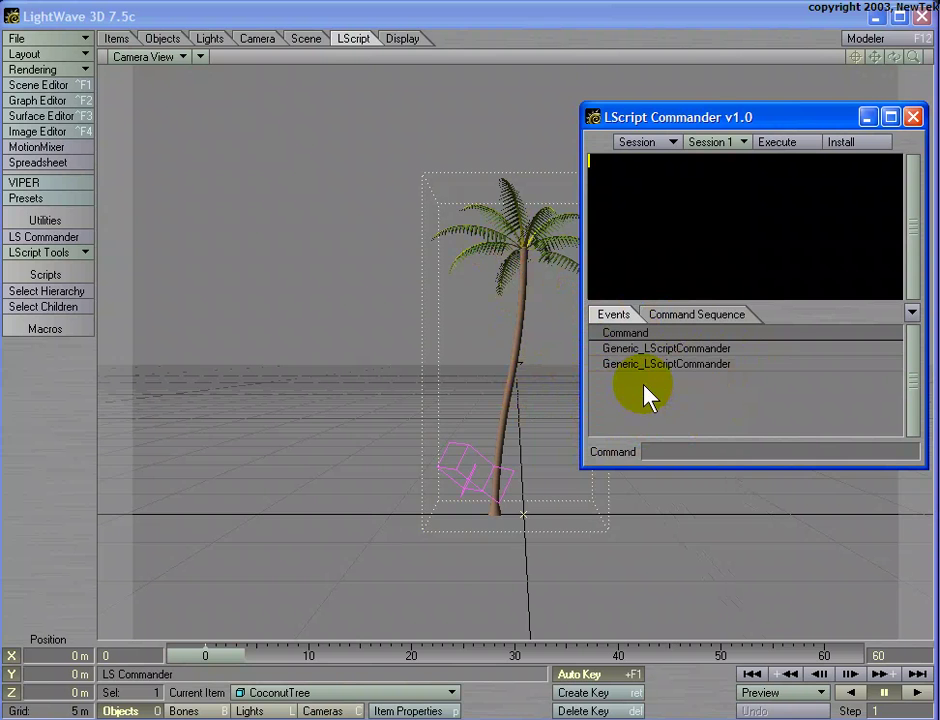
mouse_move(512, 384)
left_mouse_down()
mouse_move(504, 365)
mouse_move(508, 378)
mouse_move(526, 373)
left_mouse_up()
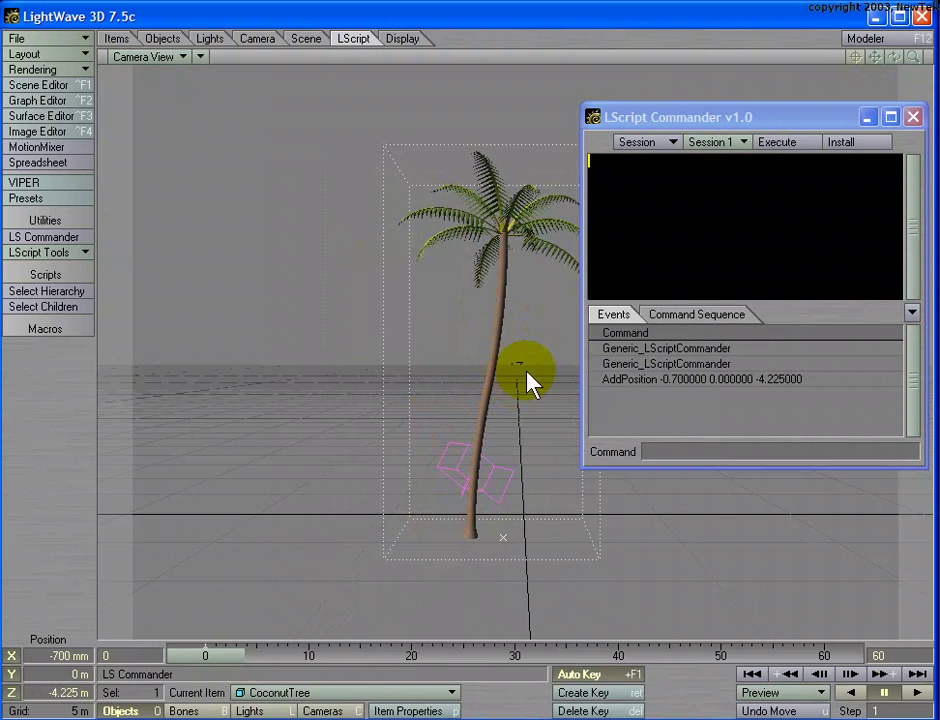
Select the light, examine its entry in the Commander's event log, and reselect the coconut tree.
left_click(458, 477)
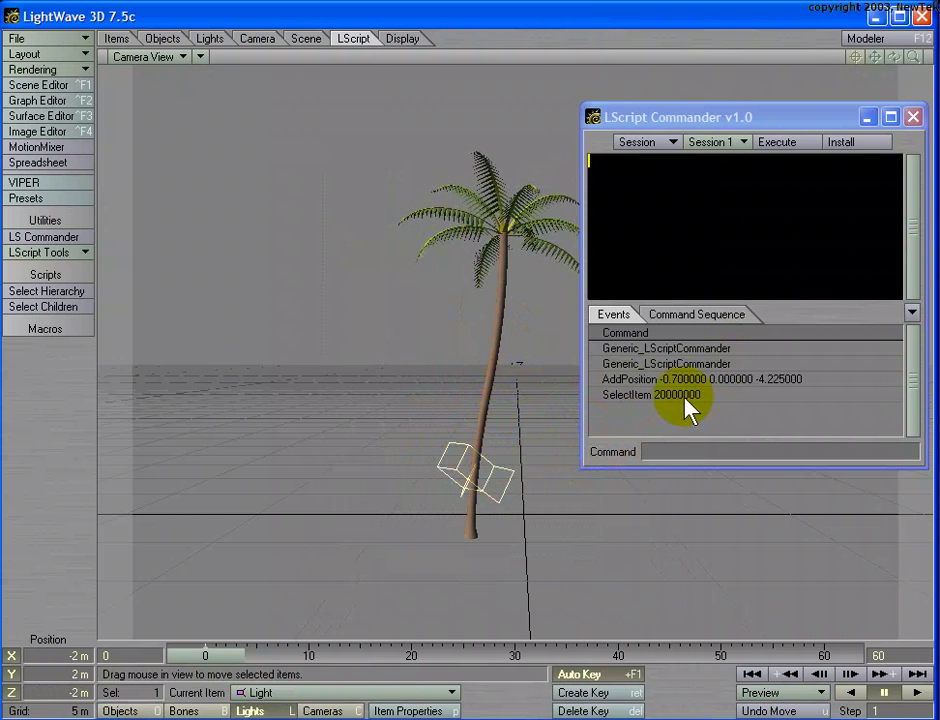
left_click(615, 382)
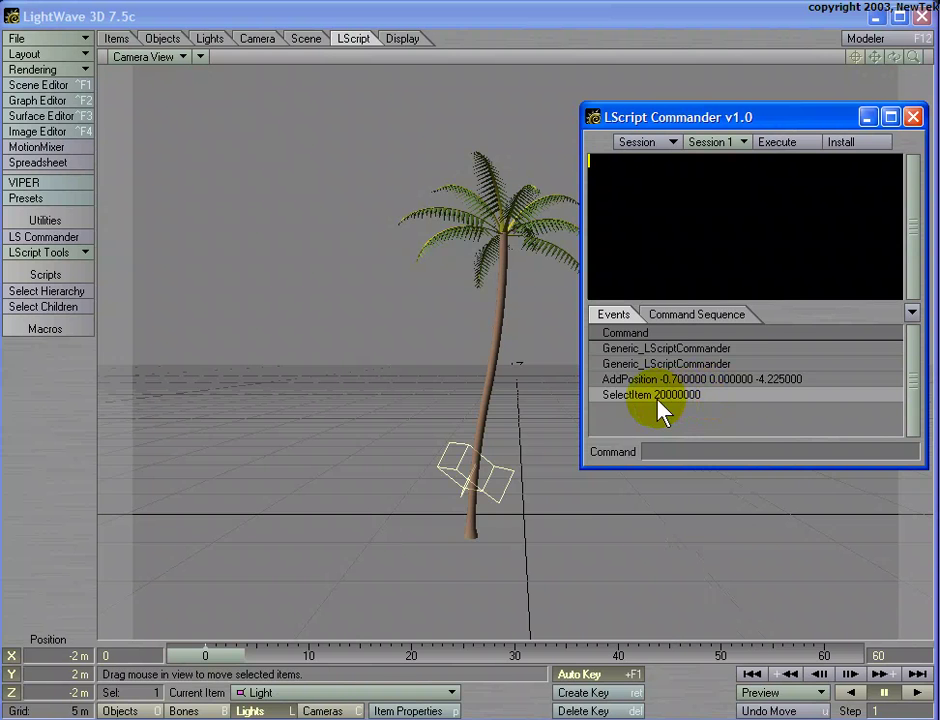
left_click(508, 235)
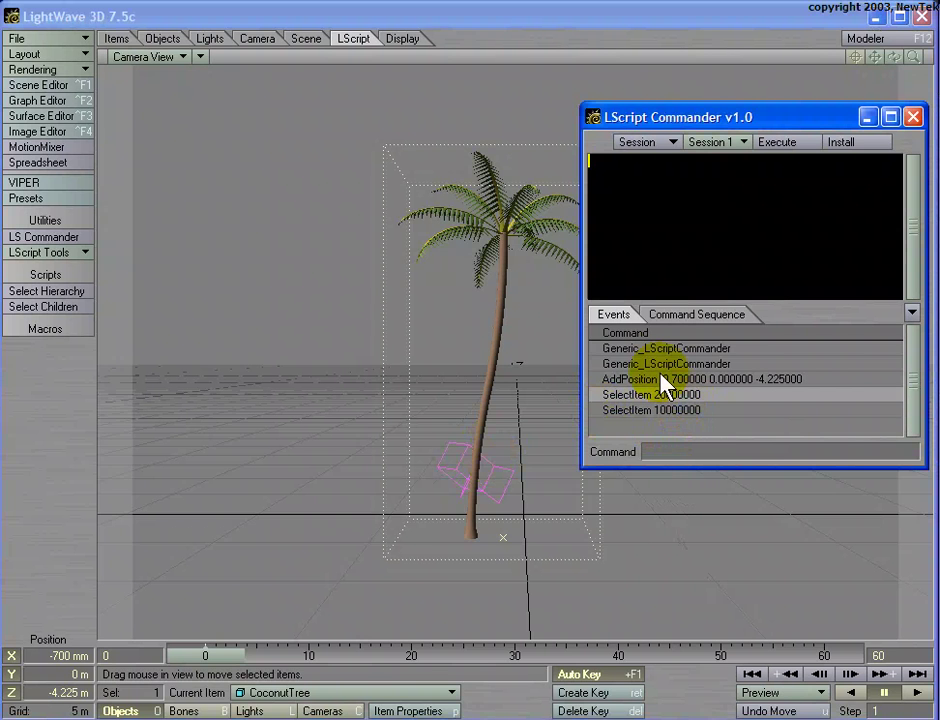
Rotate the light by about -64.5° in heading and -34.3° in pitch.
left_click(467, 464)
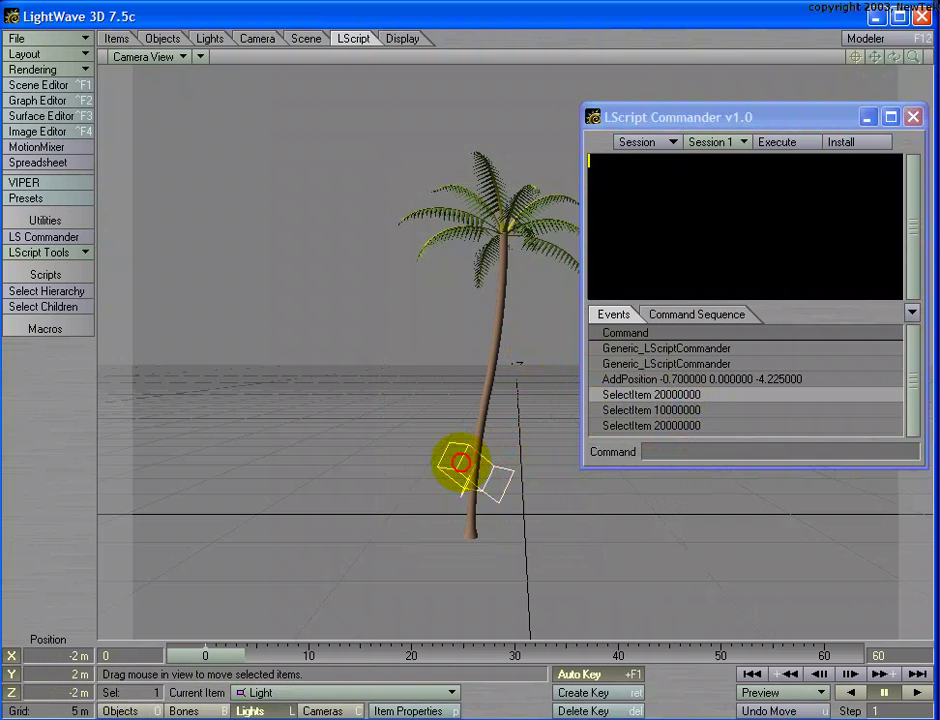
key("y")
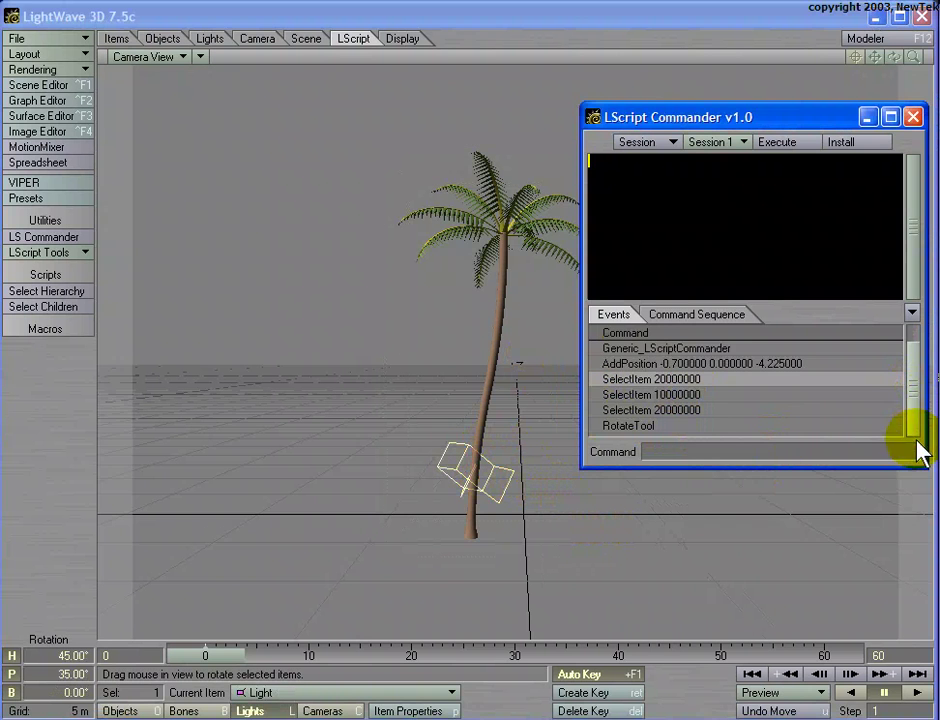
mouse_move(566, 503)
left_mouse_down()
mouse_move(552, 495)
mouse_move(564, 497)
left_mouse_up()
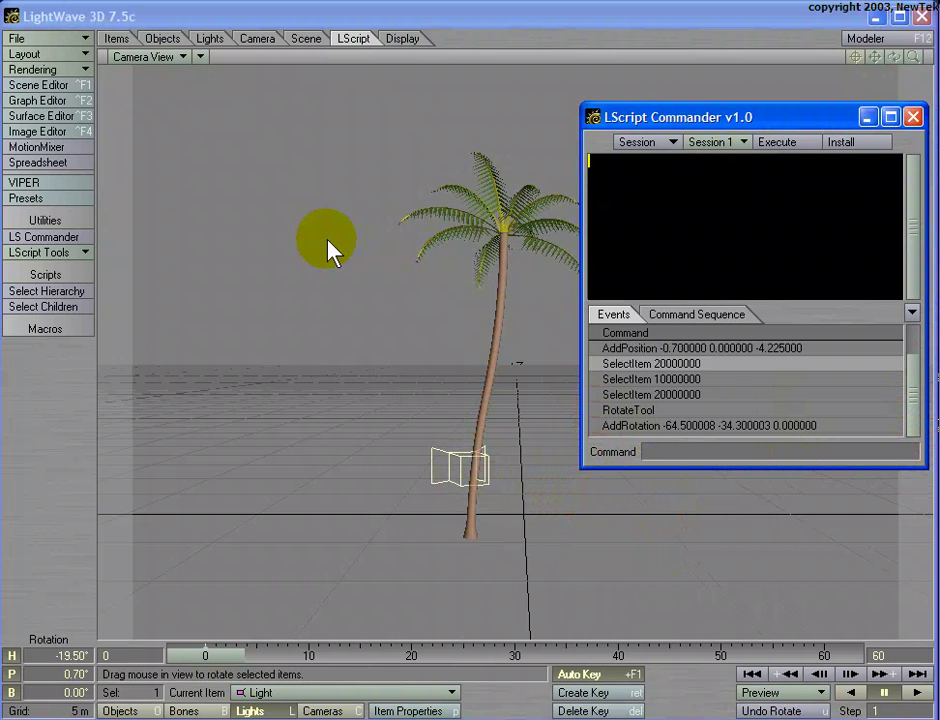
type("P")
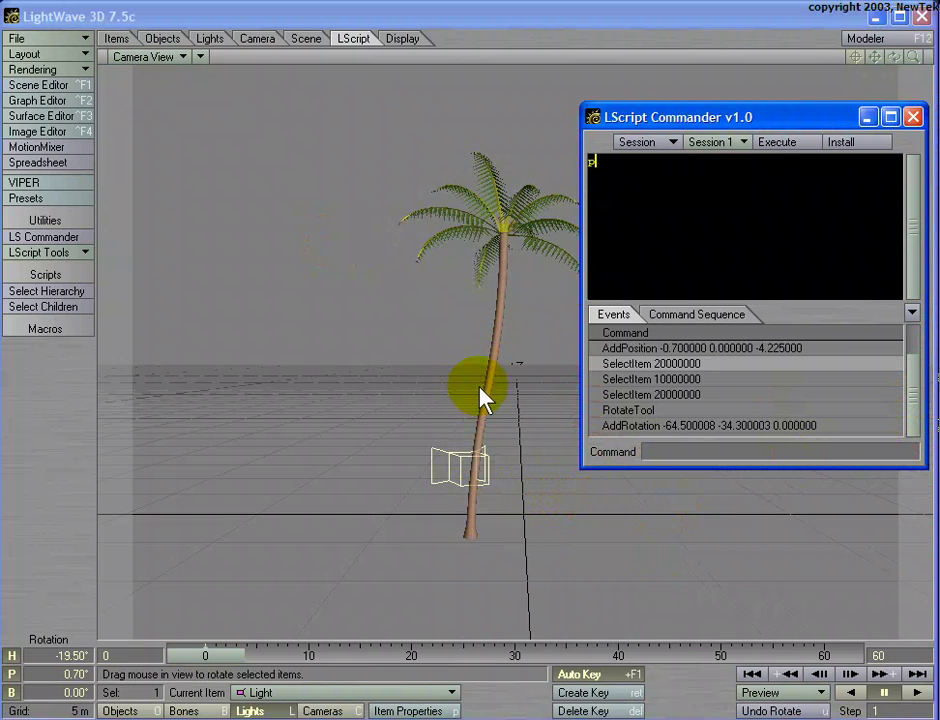
key("BackSpace")
left_click(600, 183)
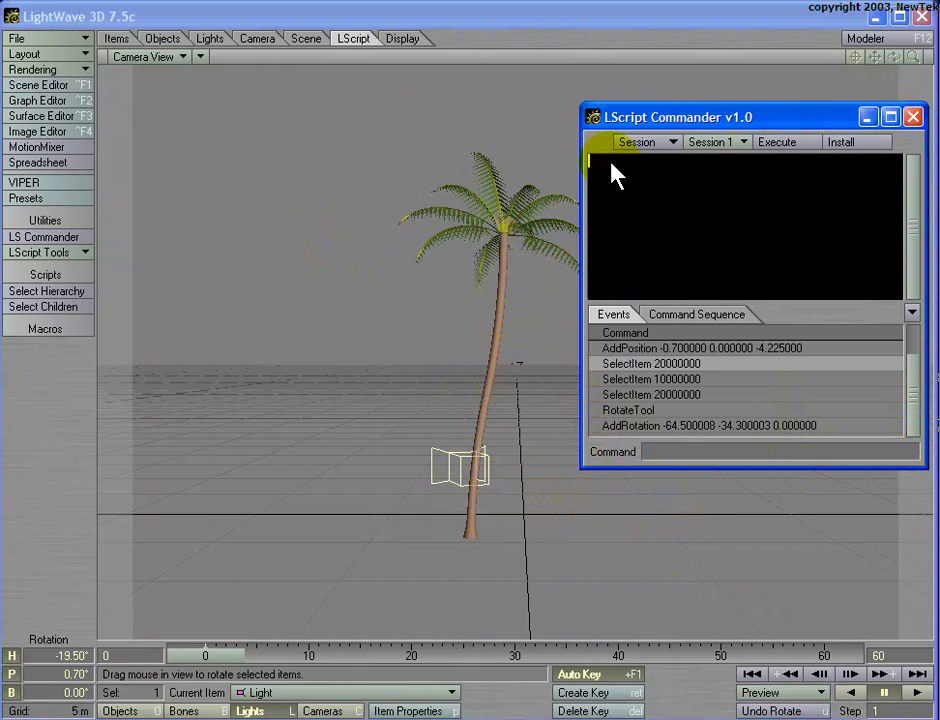
left_click(608, 118)
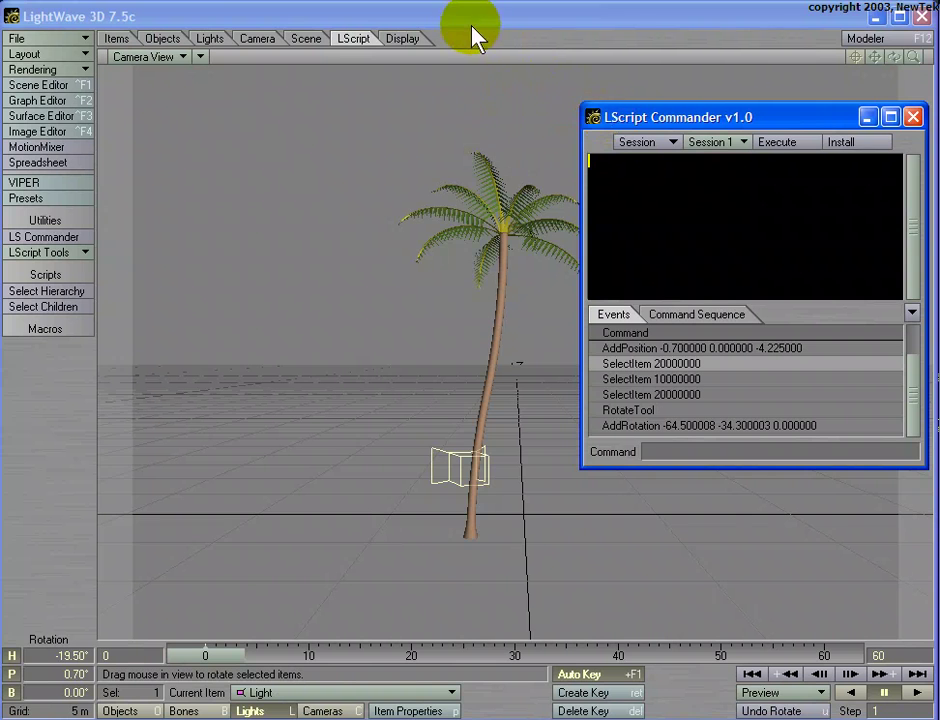
left_click(520, 38)
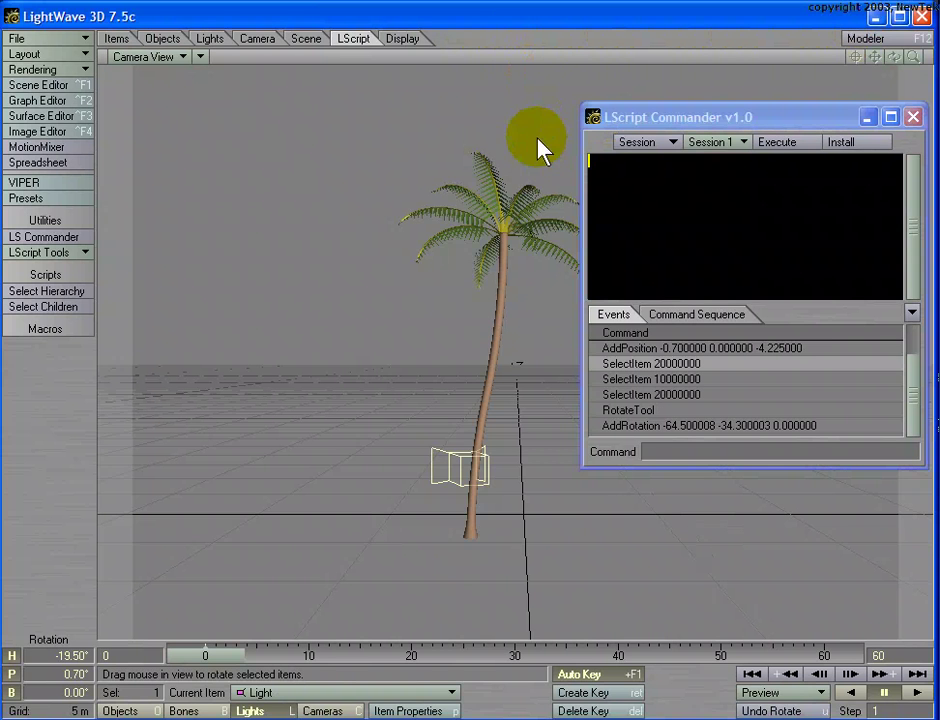
left_click(672, 211)
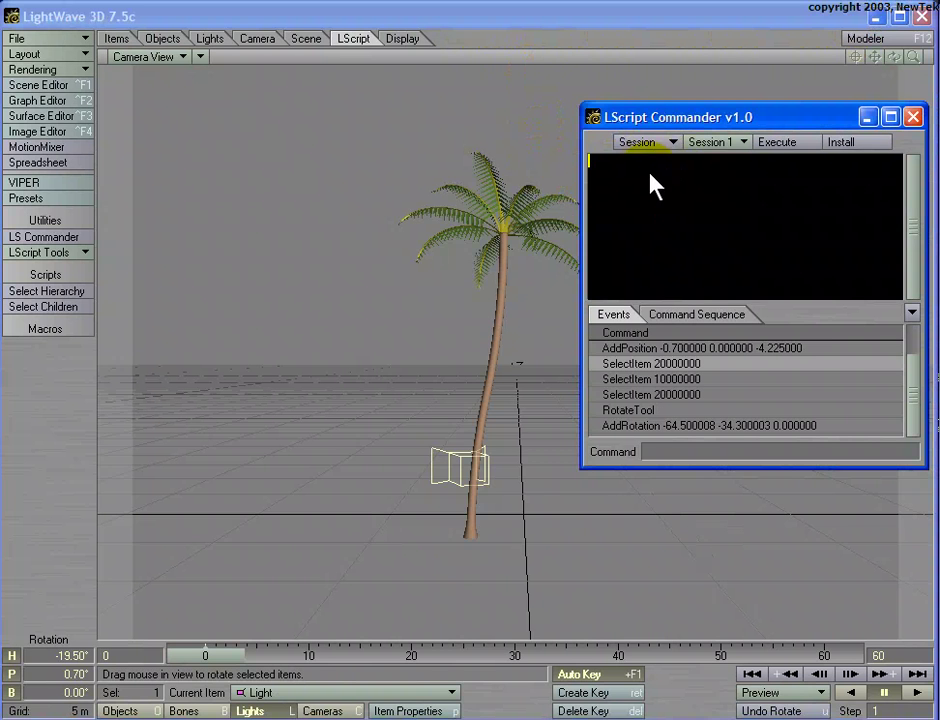
left_click(558, 36)
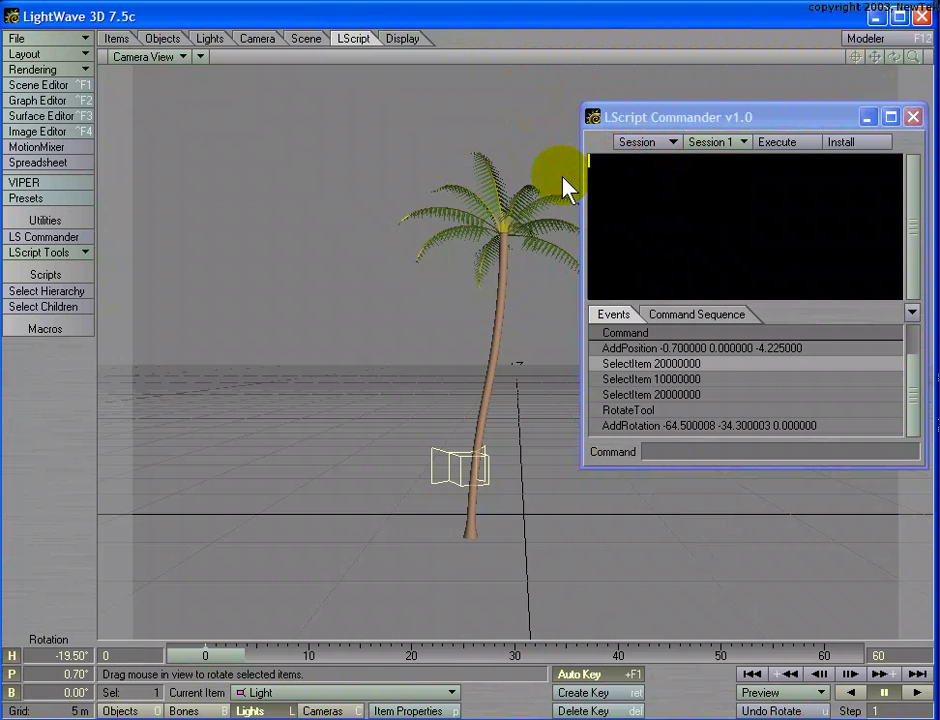
left_click(510, 42)
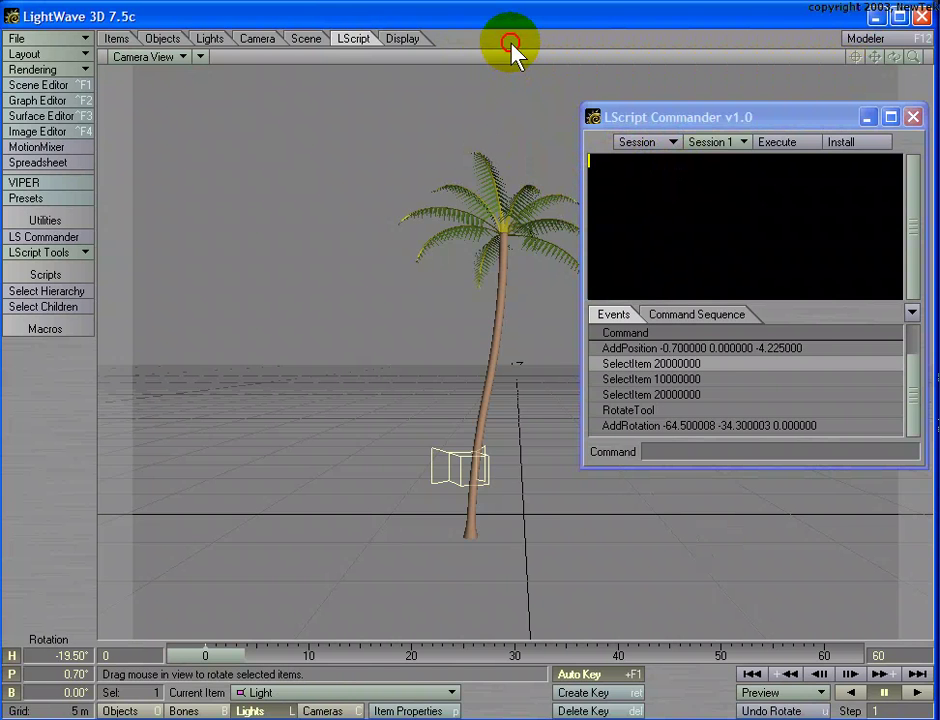
Open the light's properties and set its intensity to 50%.
key("p")
key("p")
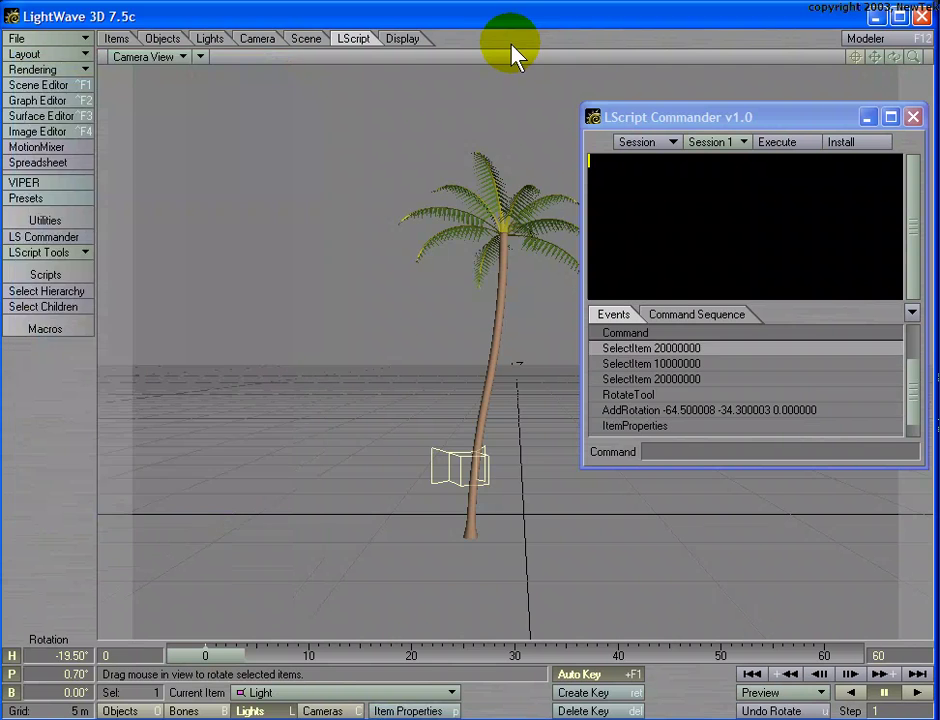
key("p")
left_click_drag(163, 67, 355, 122)
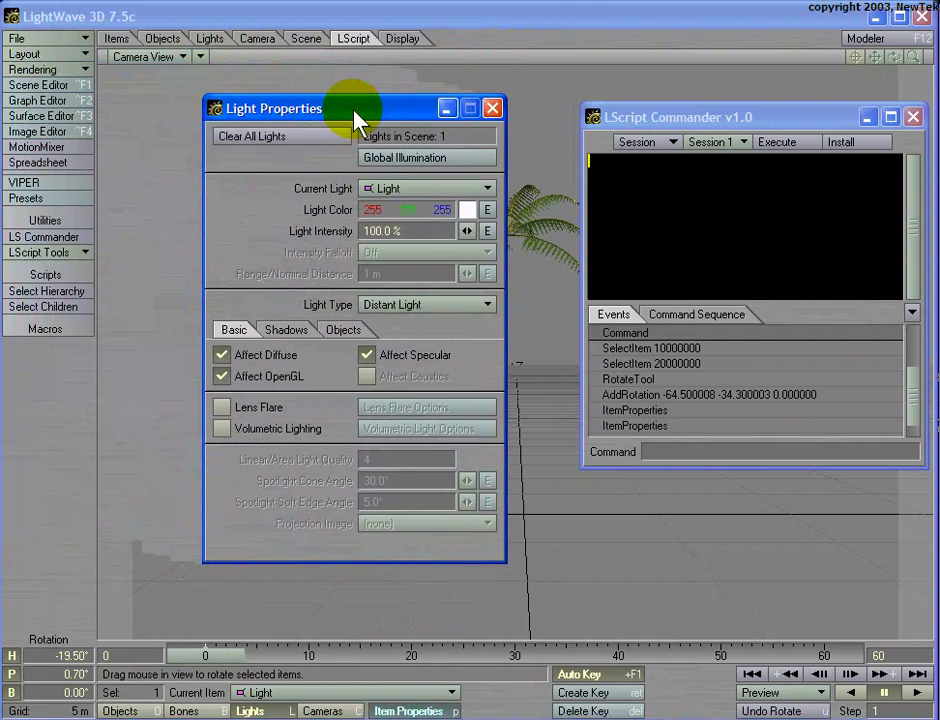
left_click(415, 232)
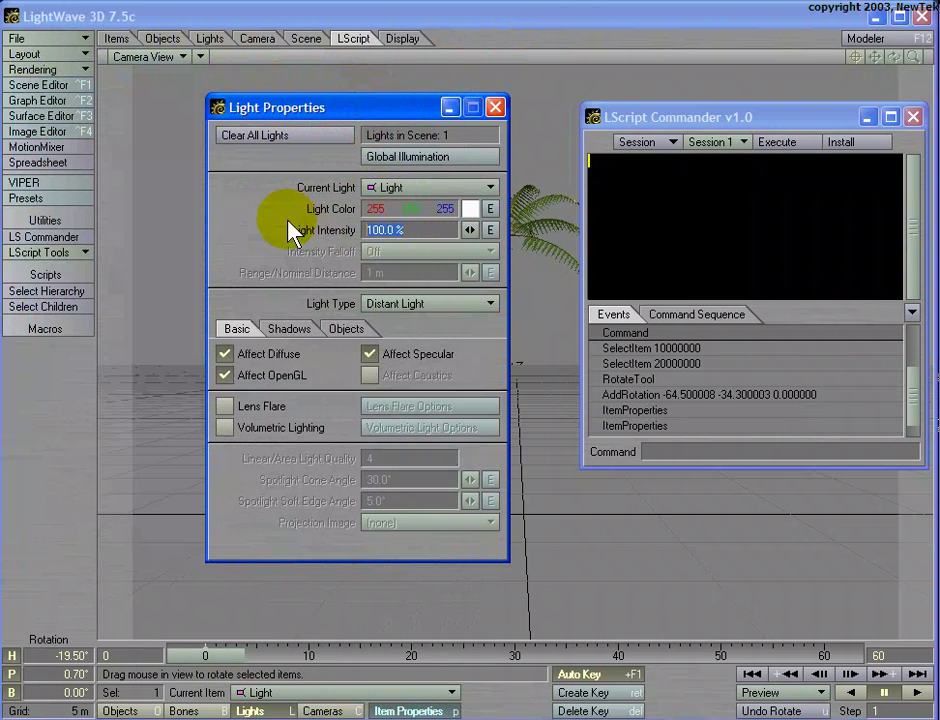
type("50")
key("Return")
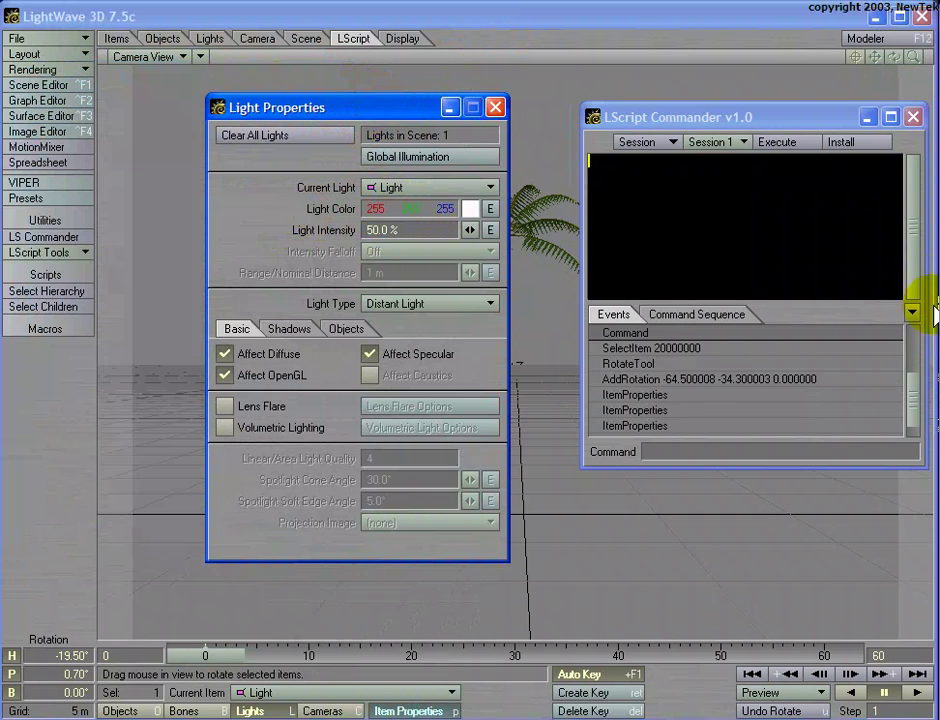
Examine the light intensity entry in the Commander's event log and close the light's properties.
left_click_drag(917, 384, 913, 428)
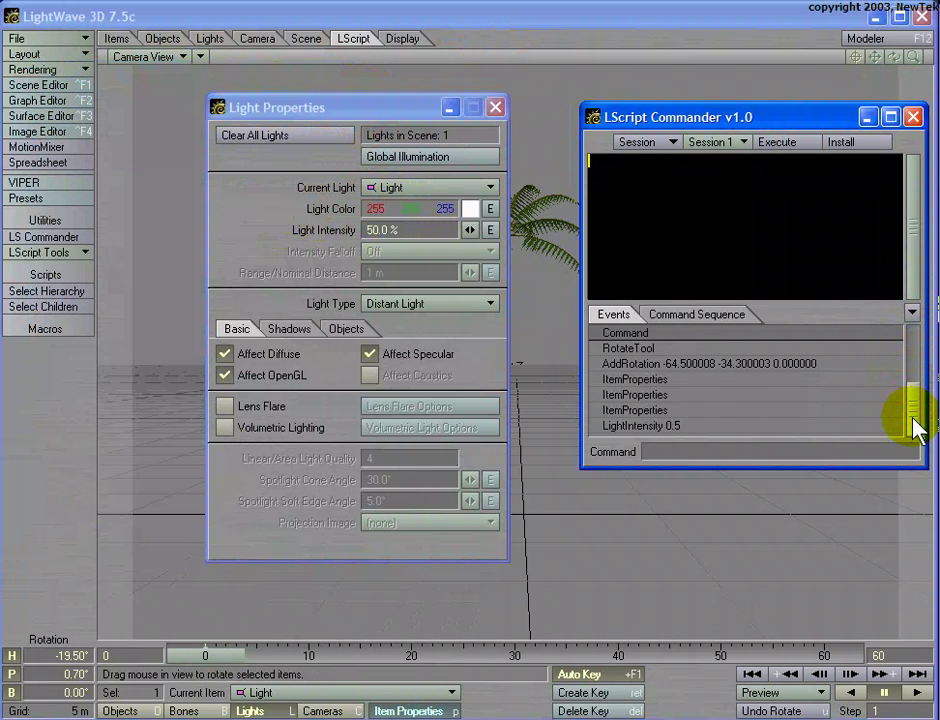
left_click(665, 427)
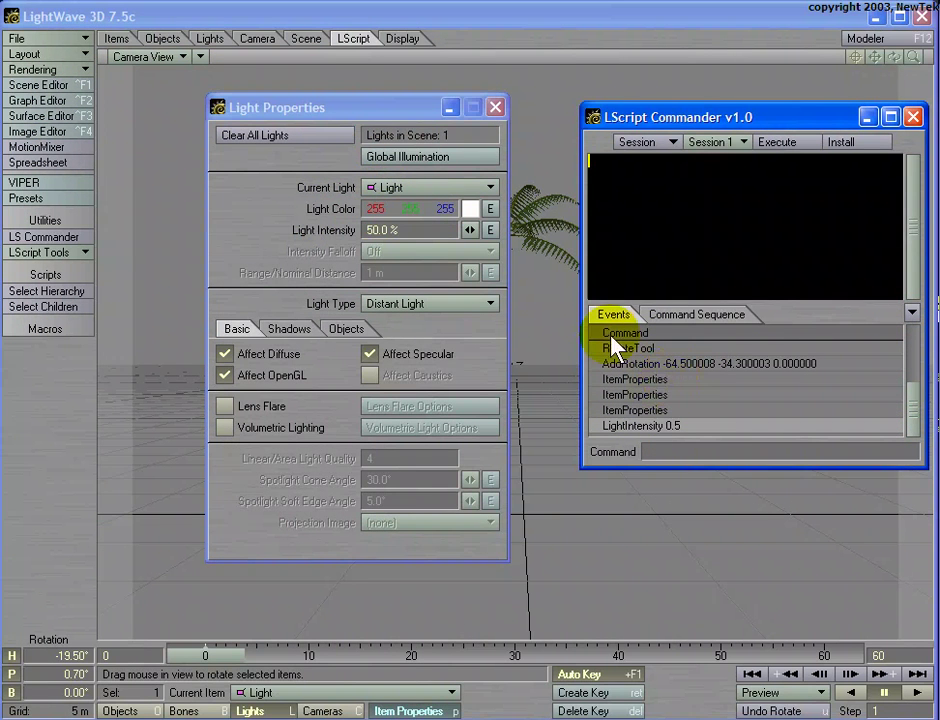
left_click(495, 107)
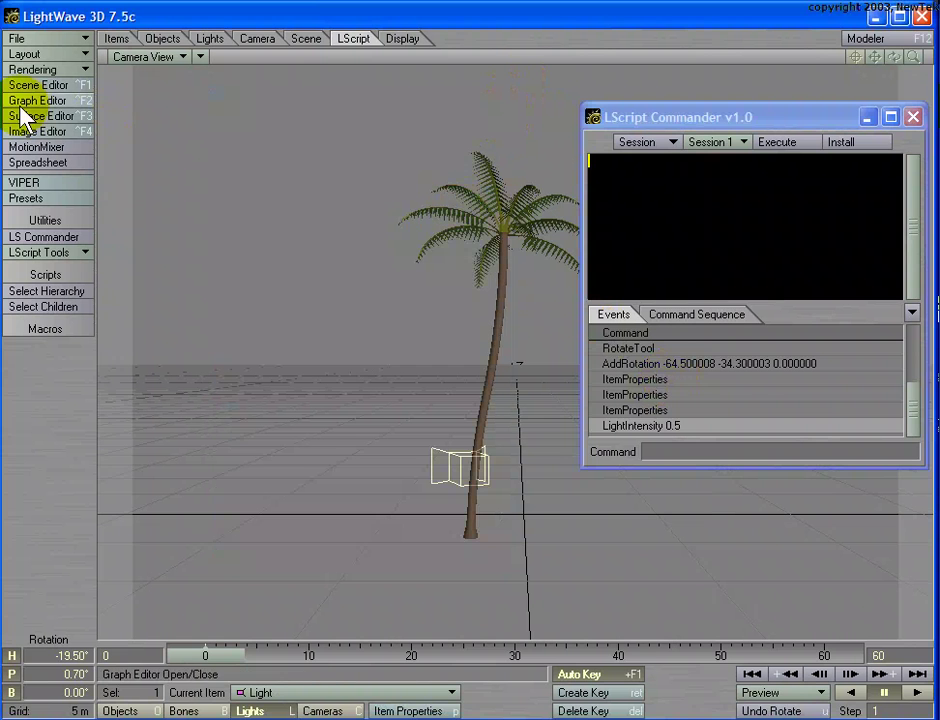
left_click(911, 420)
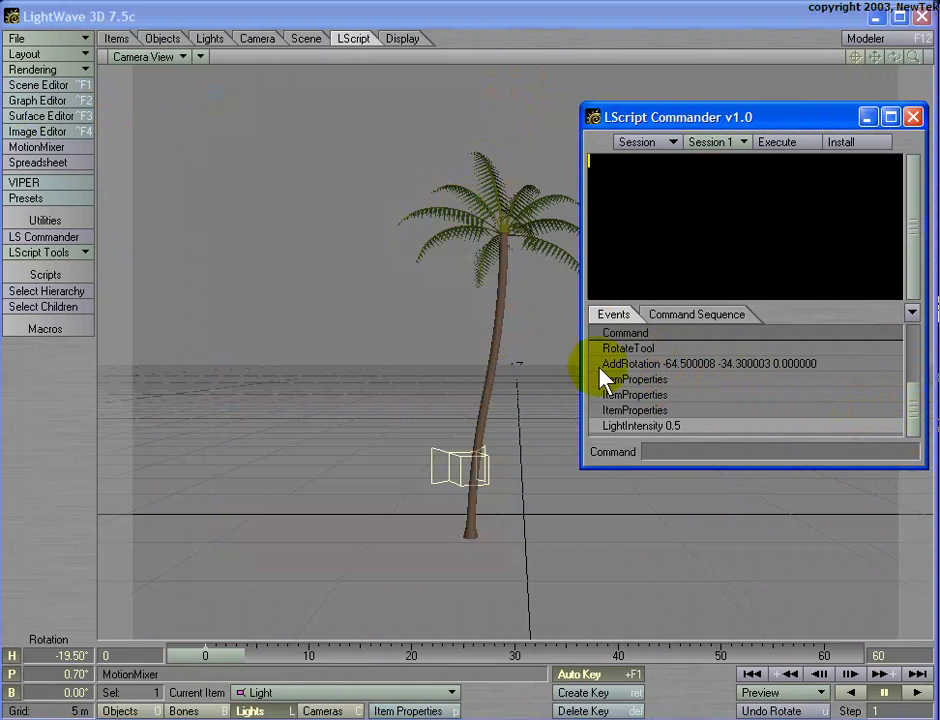
Change the PalmLeaf surface colour to a brighter green with red 80 and blue 0, check the event log, and close the Surface Editor.
left_click(45, 116)
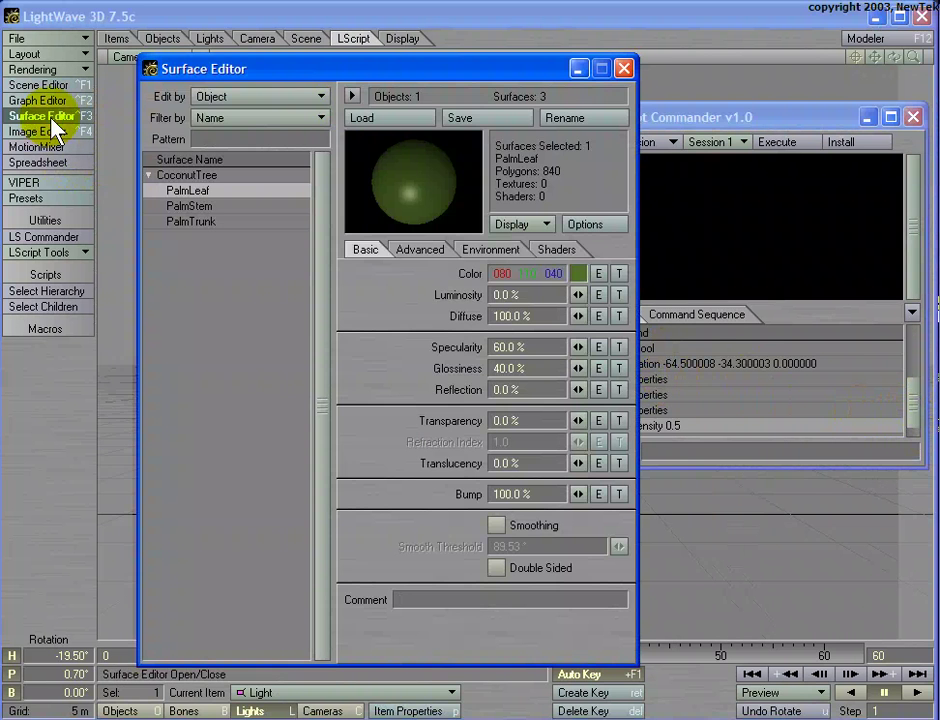
left_click_drag(362, 70, 322, 57)
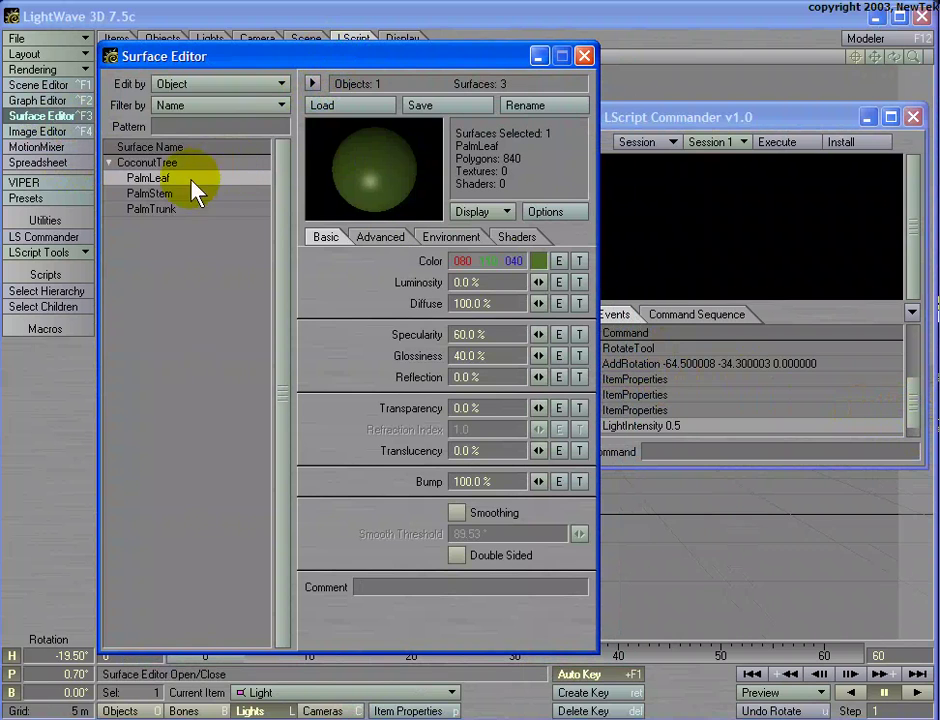
left_click_drag(517, 264, 498, 276)
left_click(846, 414)
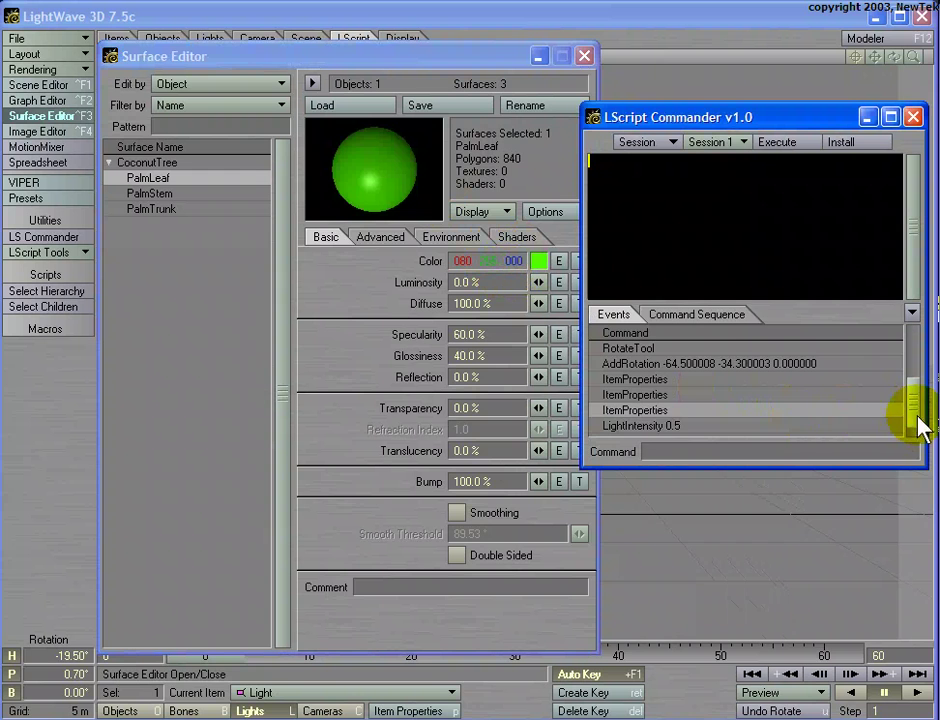
left_click(760, 430)
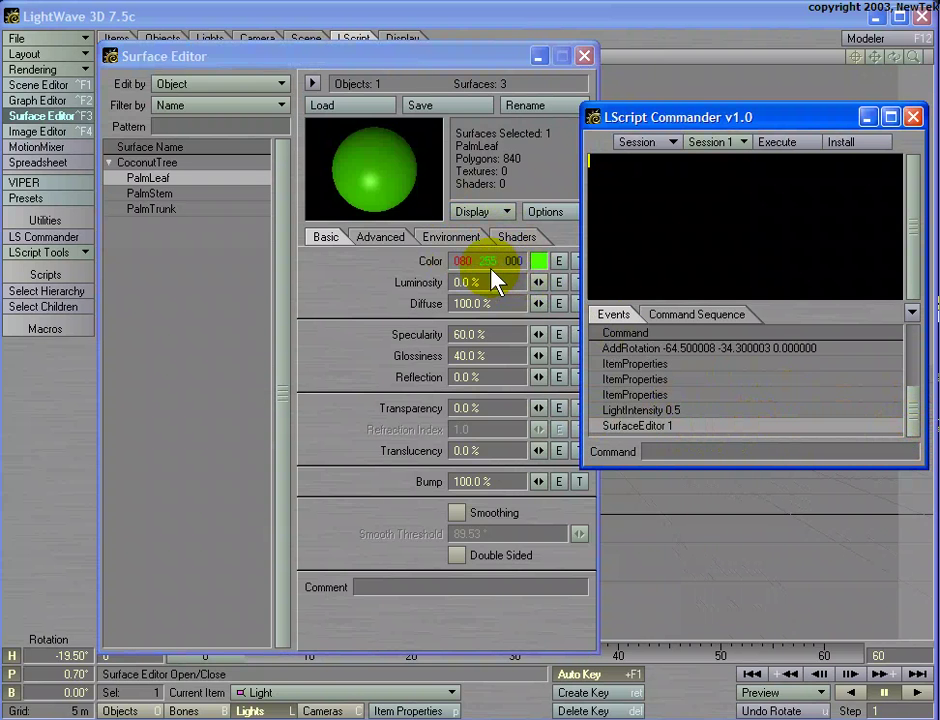
left_click_drag(490, 263, 484, 266)
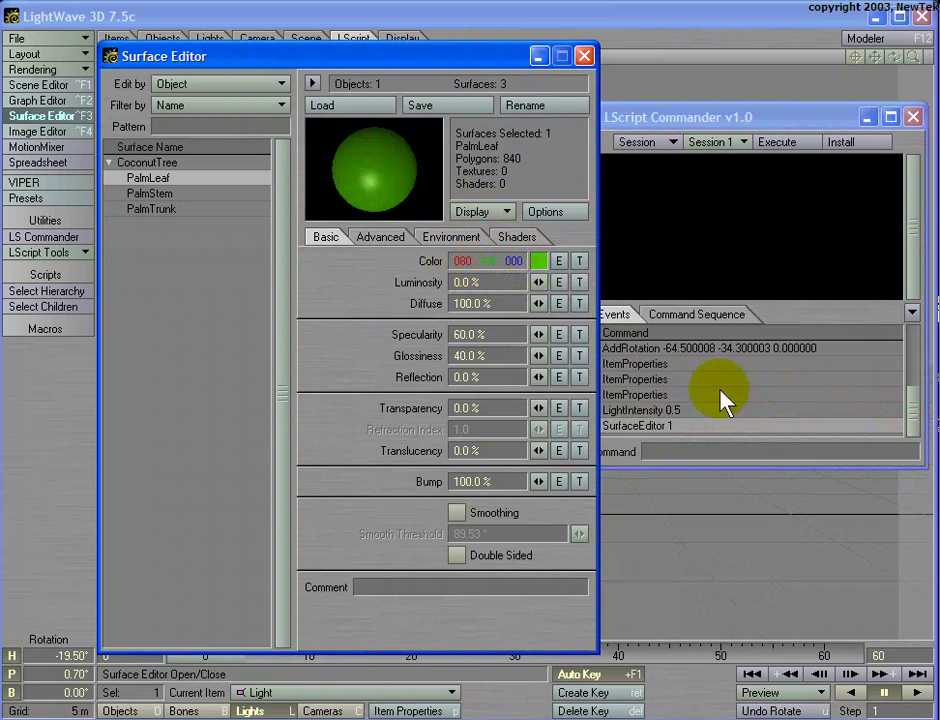
left_click(584, 56)
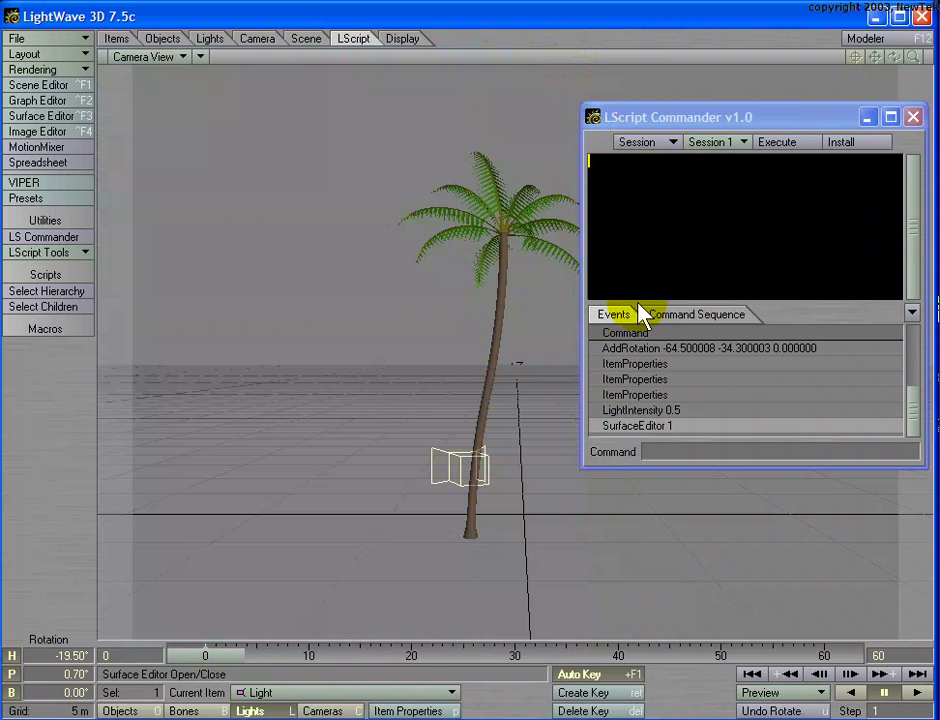
Close LScript Commander, select the coconut tree and move it sideways to about X 6.55 m, Z -5 m.
left_click_drag(757, 115, 220, 97)
left_click(375, 98)
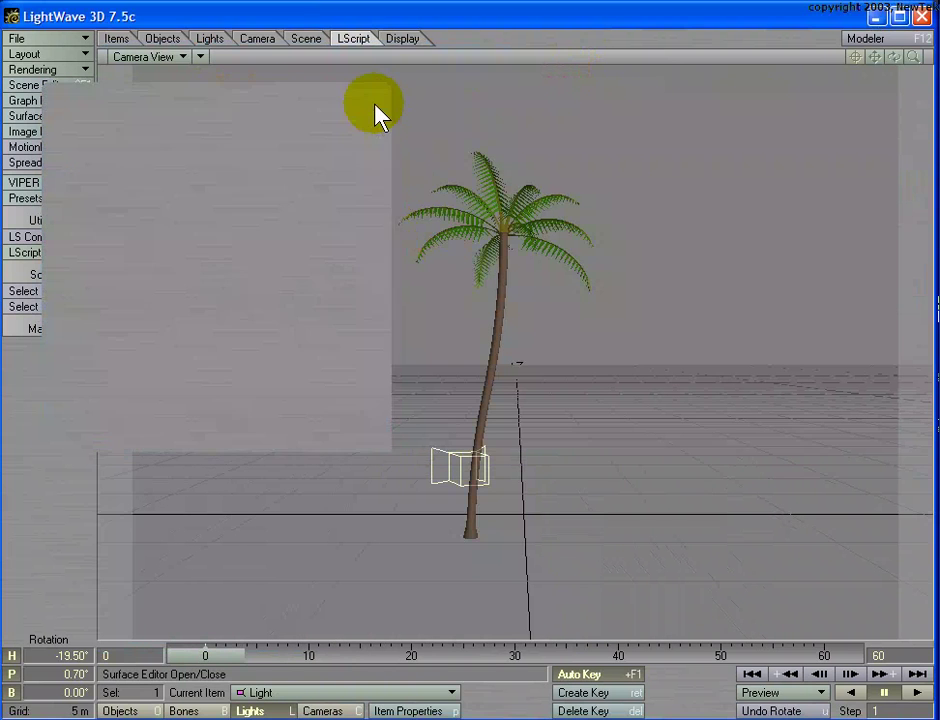
left_click(493, 273)
left_click_drag(533, 418, 517, 418)
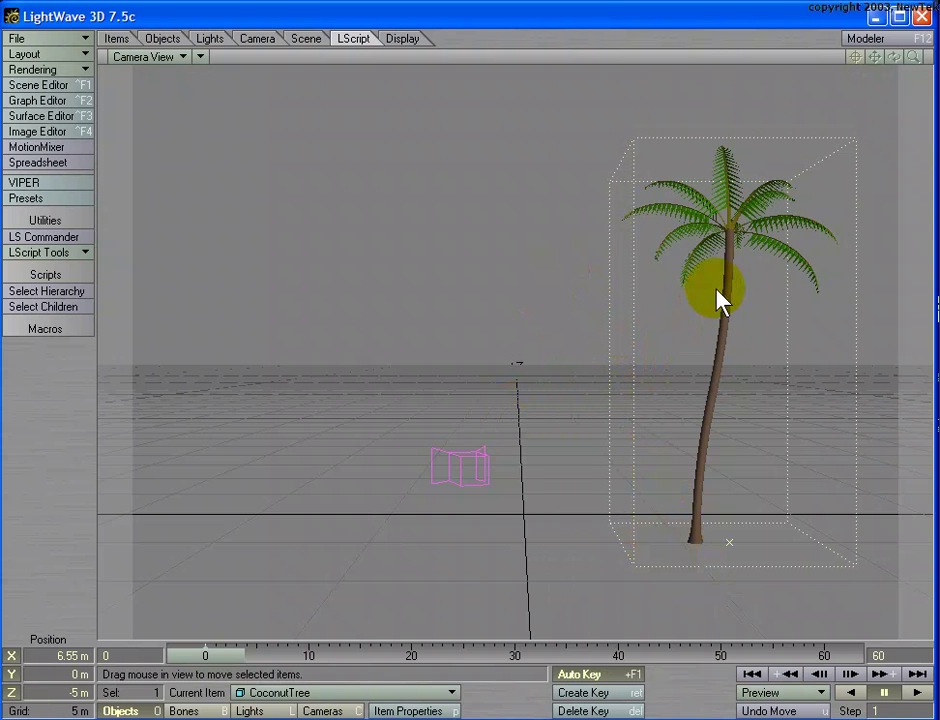
Clone the coconut tree three times, moving each clone farther back to about Z 1.05 m, 9.225 m and 15.425 m.
left_click(725, 250)
key("ctrl+c")
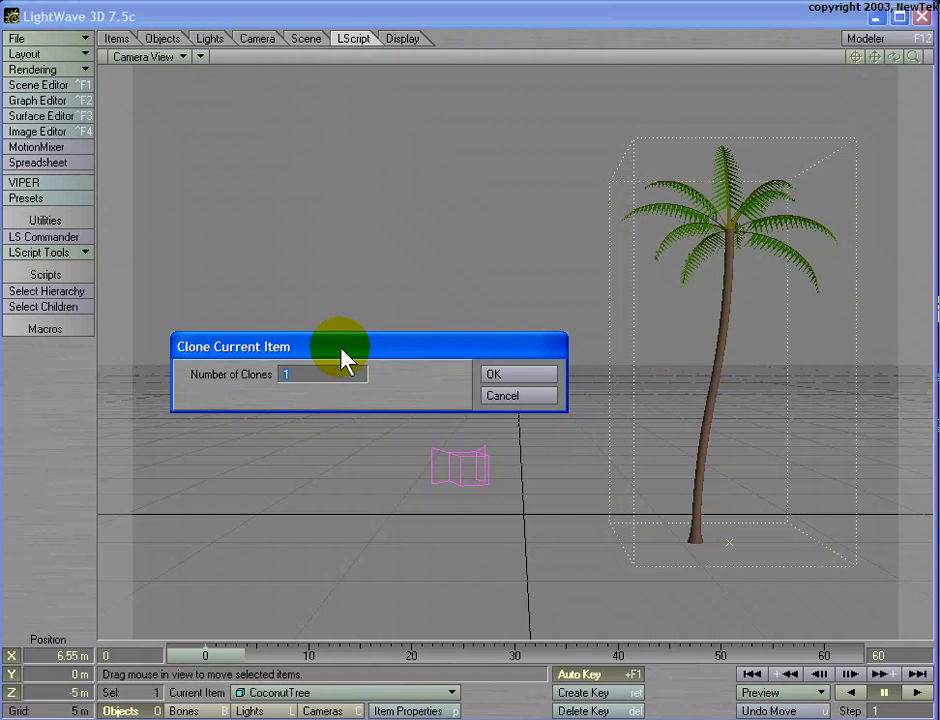
left_click(496, 378)
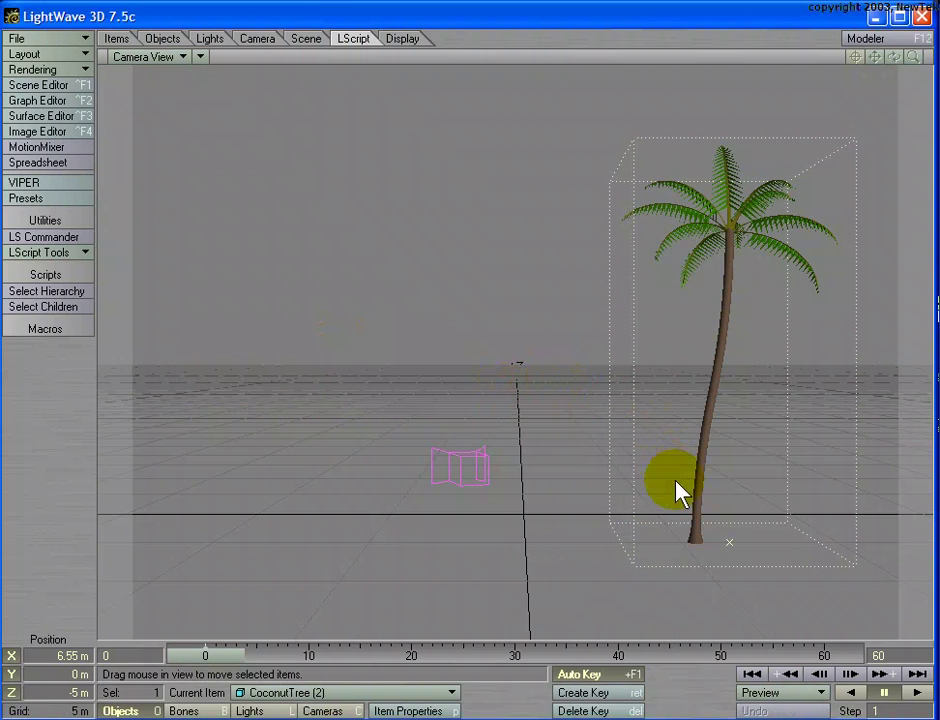
left_click_drag(682, 499, 684, 492)
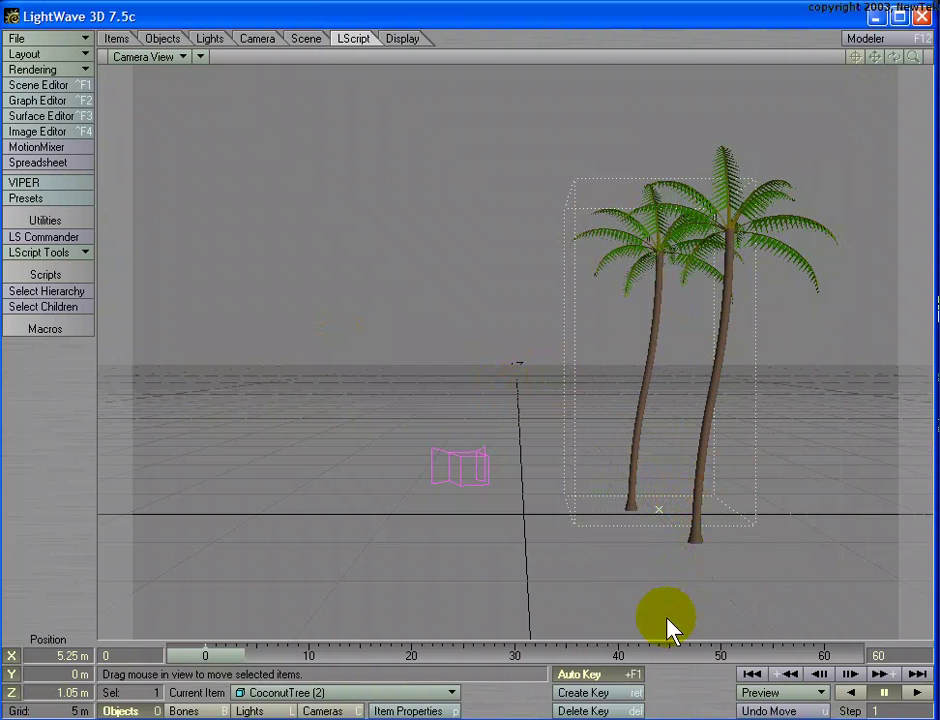
key("ctrl+c")
key("Return")
mouse_move(659, 617)
left_mouse_down()
mouse_move(652, 587)
mouse_move(655, 607)
left_mouse_up()
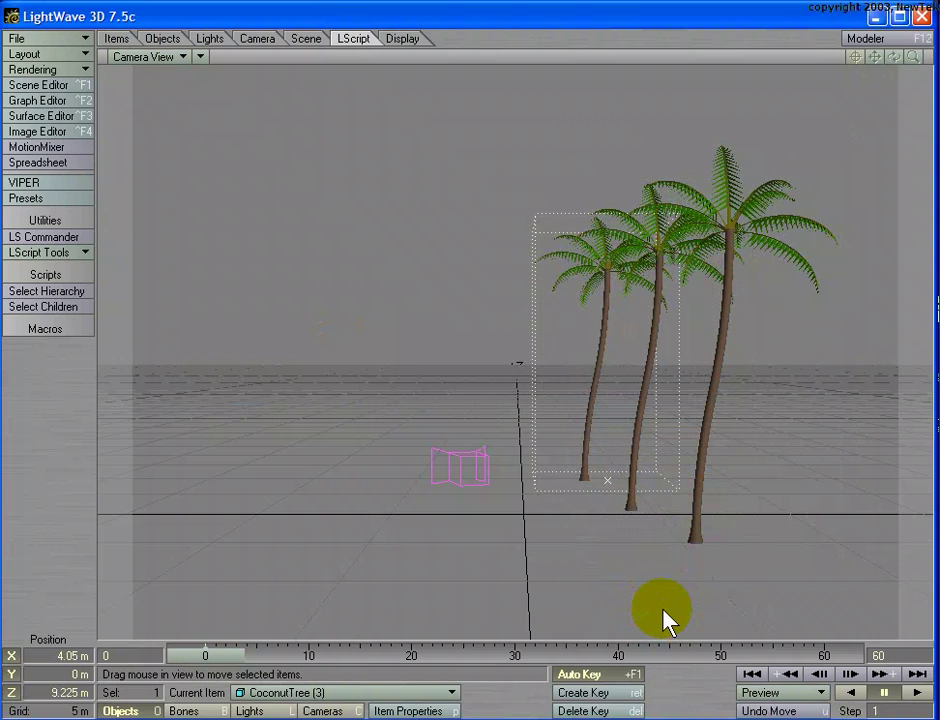
key("ctrl+c")
key("Return")
mouse_move(664, 600)
left_mouse_down()
mouse_move(668, 589)
mouse_move(625, 541)
mouse_move(634, 558)
left_mouse_up()
Clear the three cloned coconut trees from the scene, keeping only the original.
key("minus")
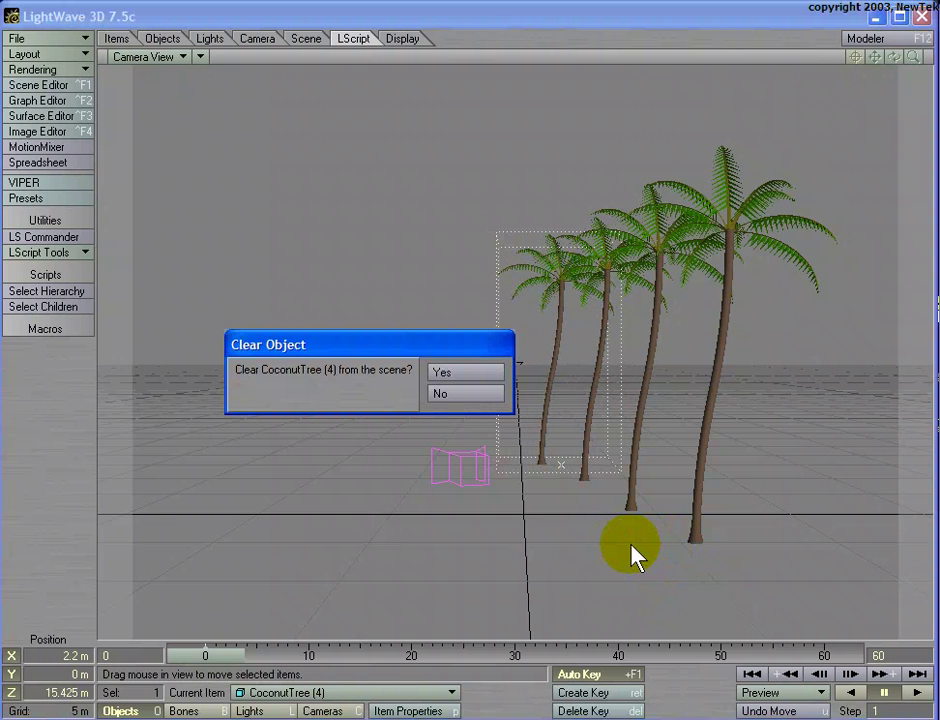
key("Return")
key("minus")
key("Return")
key("minus")
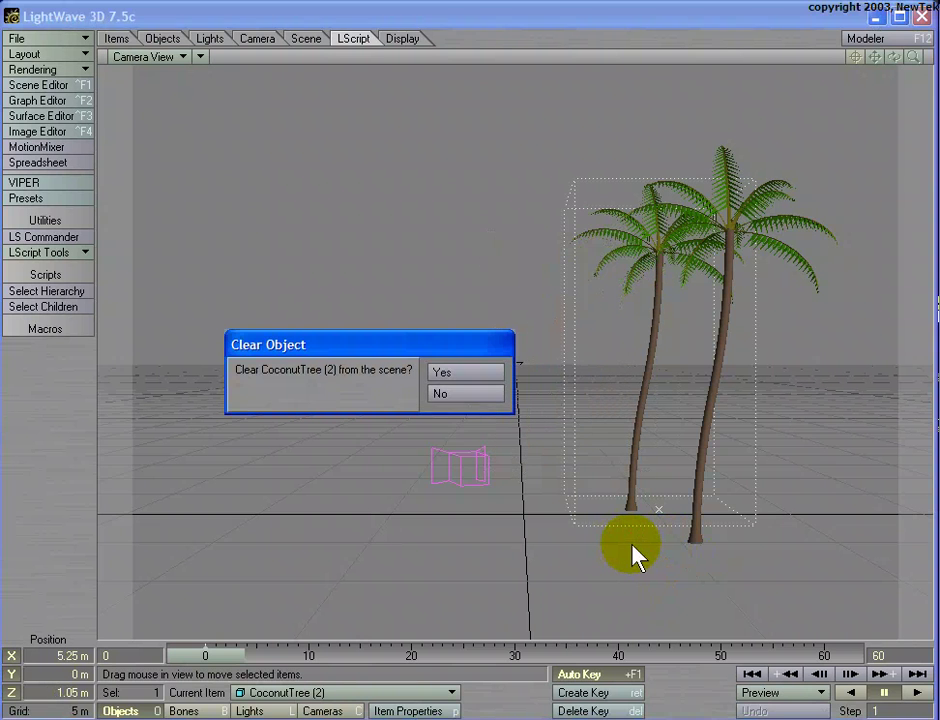
key("Return")
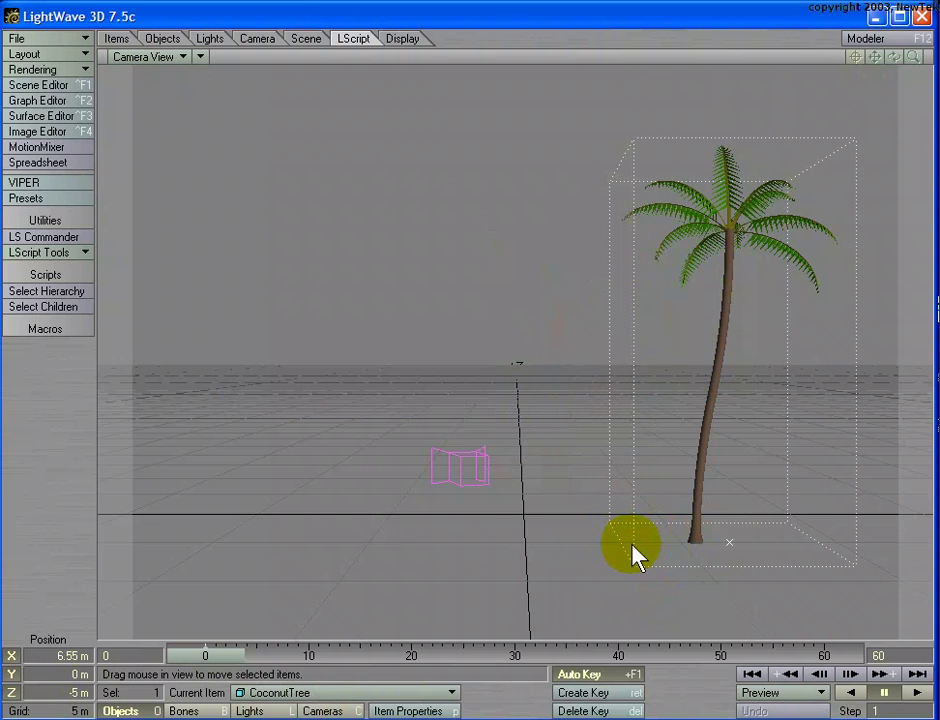
Open LS Commander, make one clone of the coconut tree and move it back to about X 4.925 m, Z 3 m.
left_click(30, 238)
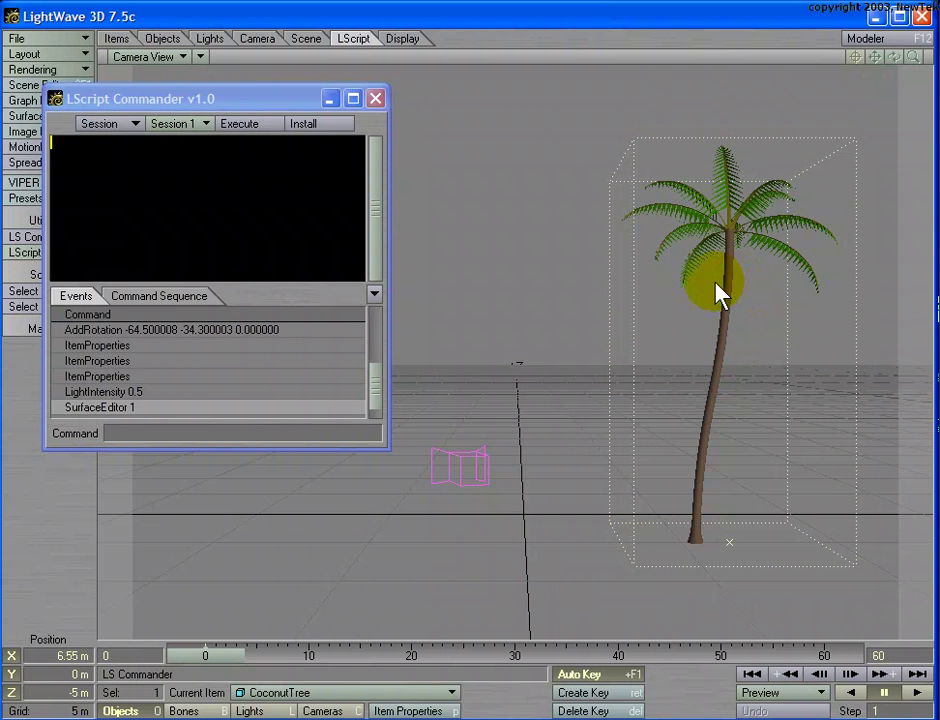
key("ctrl+c")
key("Return")
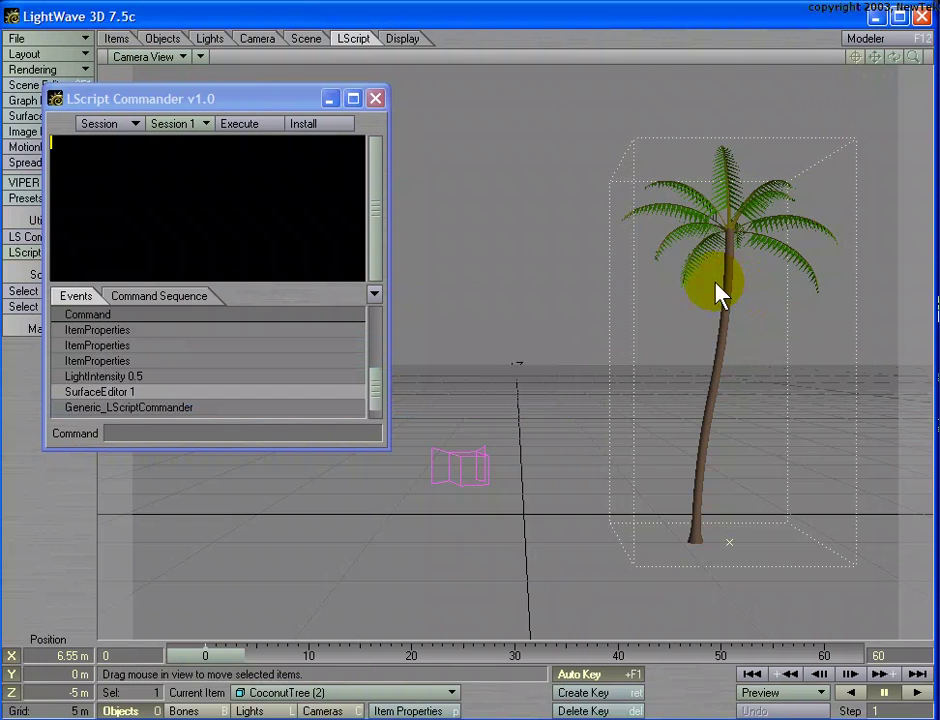
mouse_move(713, 321)
left_mouse_down()
mouse_move(660, 304)
mouse_move(640, 286)
mouse_move(712, 318)
mouse_move(728, 369)
left_mouse_up()
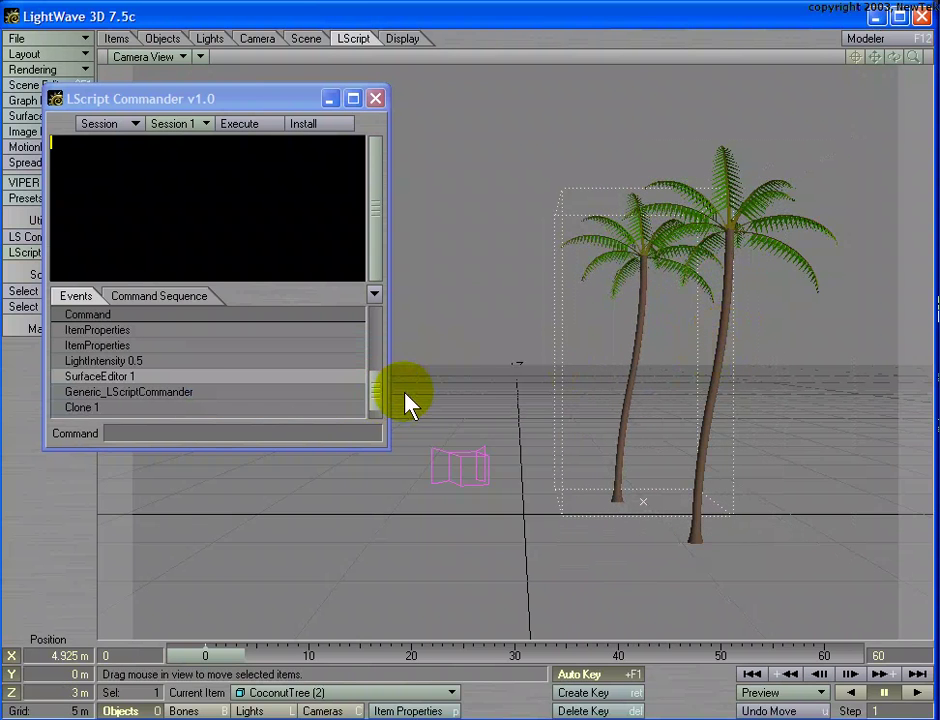
Add the logged Clone 1 and AddPosition -1.625000 0.000000 8.000001 events to the Commander's script, in that order.
left_click_drag(377, 388, 376, 419)
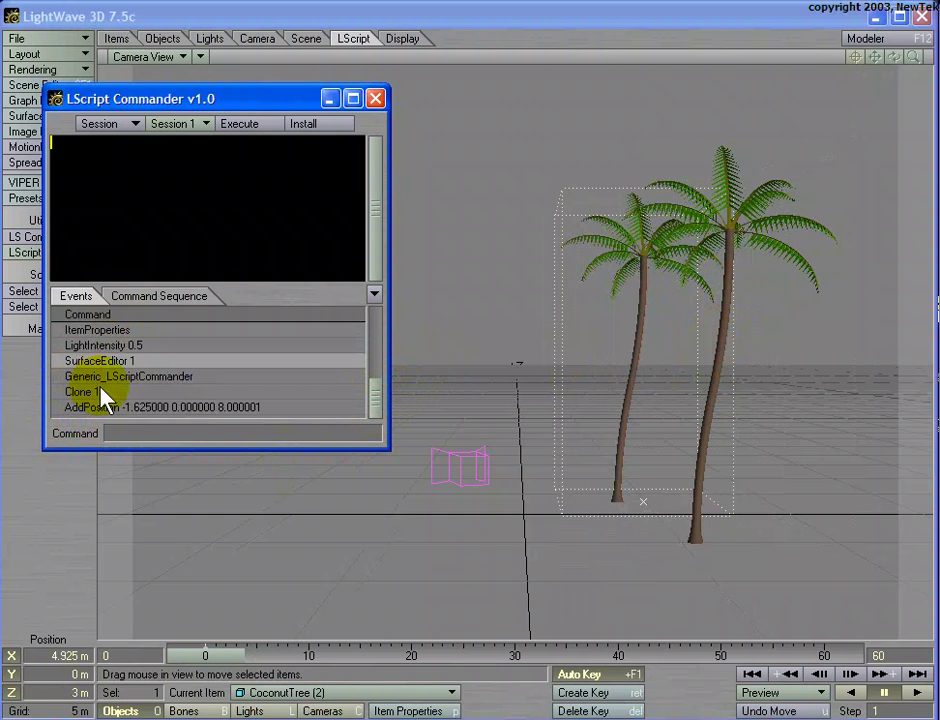
left_click(119, 408)
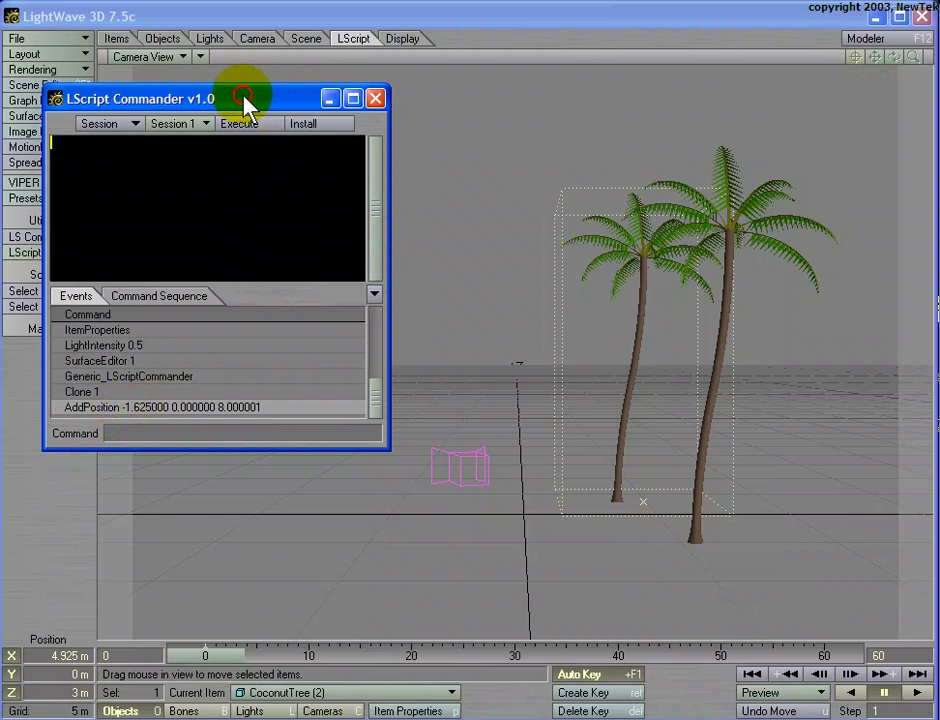
left_click_drag(245, 103, 266, 105)
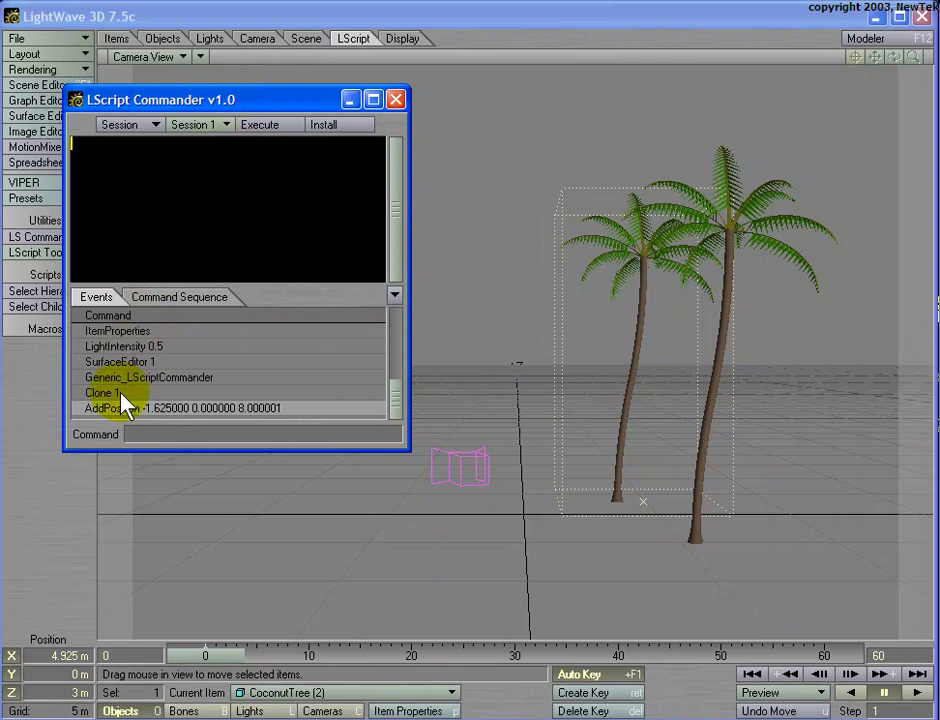
mouse_move(120, 393)
left_mouse_down()
mouse_move(164, 213)
mouse_move(137, 178)
mouse_move(141, 192)
left_mouse_up()
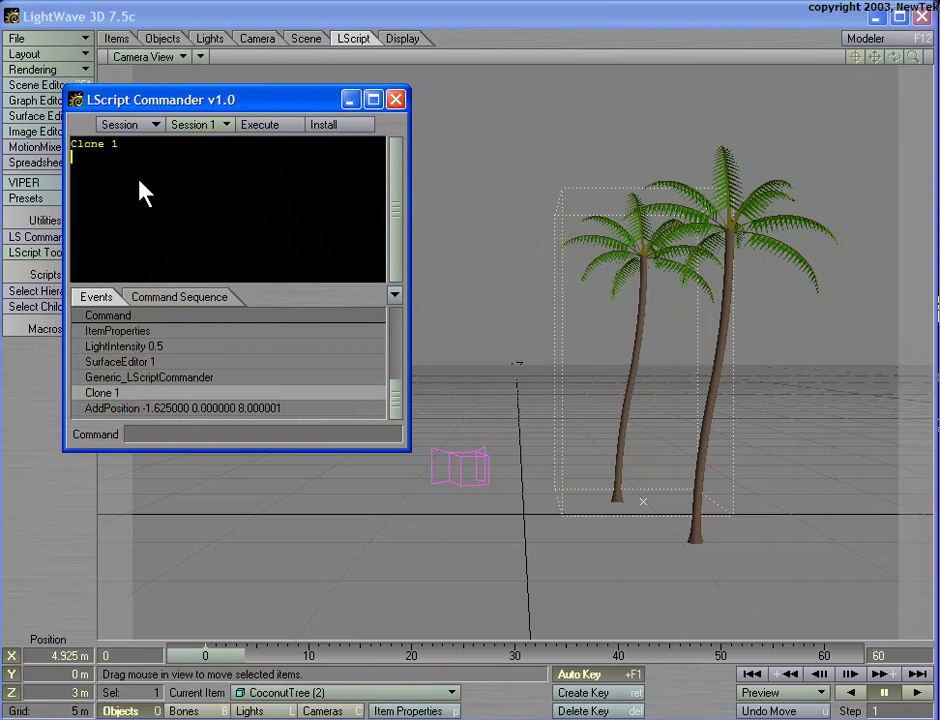
left_click(170, 417)
left_click_drag(170, 417, 74, 185)
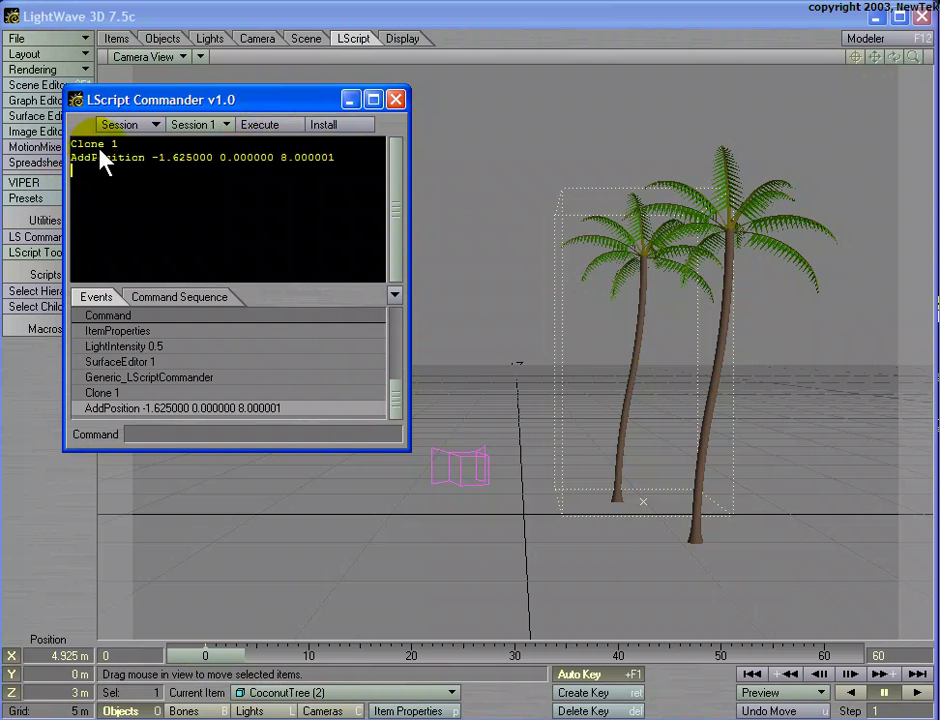
Execute the two-command script about 17 times to extend the trees into a long receding row.
left_click(273, 129)
left_click(273, 129)
left_click(273, 129)
left_click(273, 129)
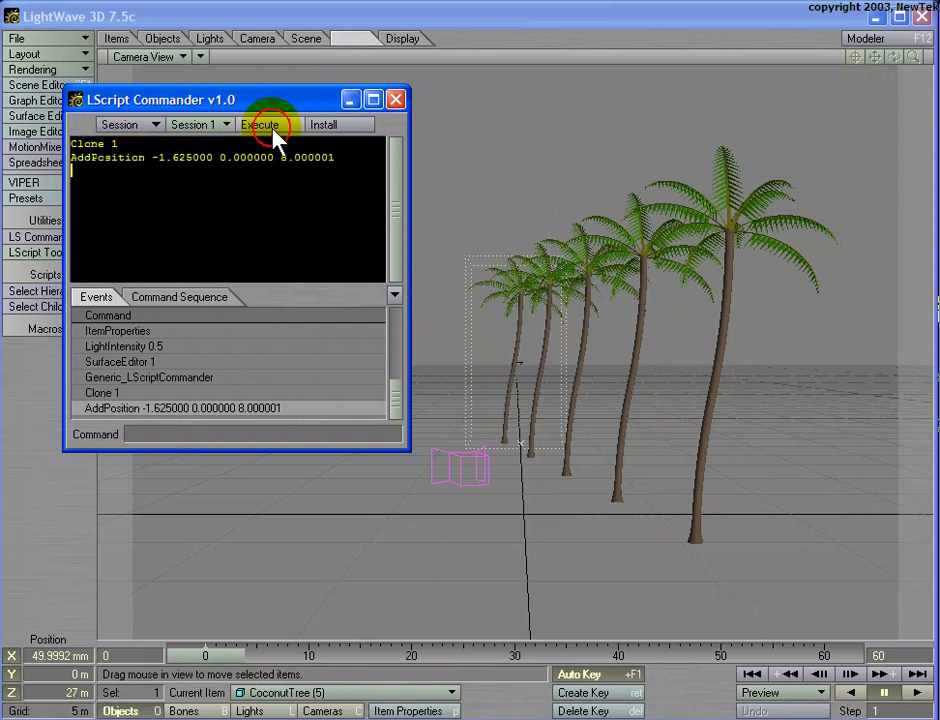
left_click(273, 129)
left_click(273, 129)
left_click(273, 129)
left_click(271, 129)
left_click(271, 129)
left_click(271, 129)
left_click(271, 129)
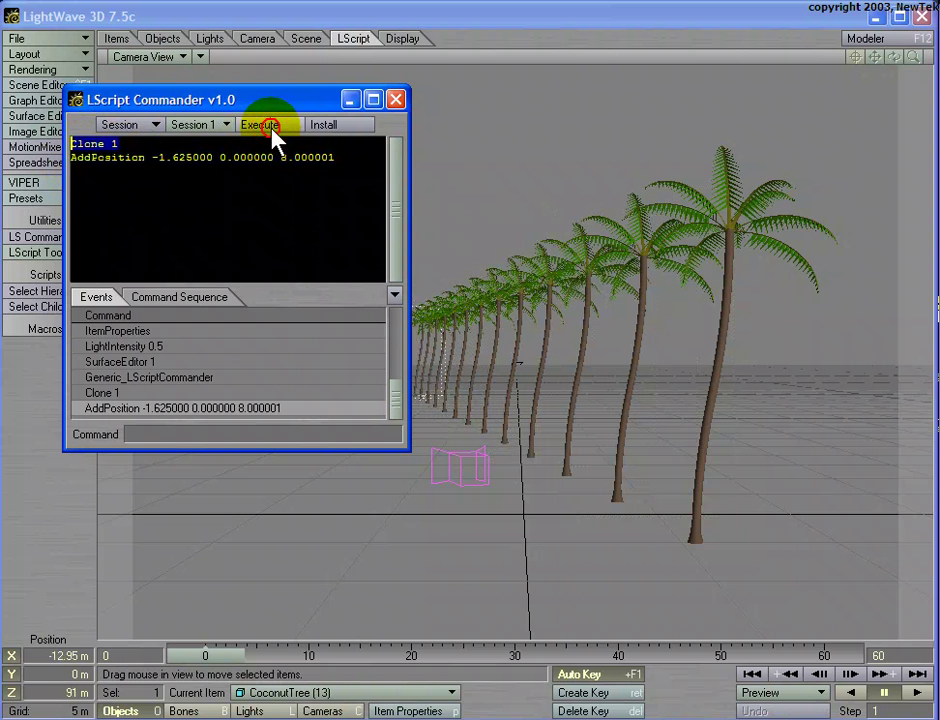
left_click(270, 130)
left_click(270, 130)
left_click(270, 130)
left_click(270, 130)
left_click(270, 130)
Select the front tree, clone it once and move the clone across to the opposite side of the scene.
mouse_move(246, 106)
left_mouse_down()
mouse_move(176, 326)
mouse_move(654, 339)
mouse_move(362, 130)
left_mouse_up()
left_click(738, 240)
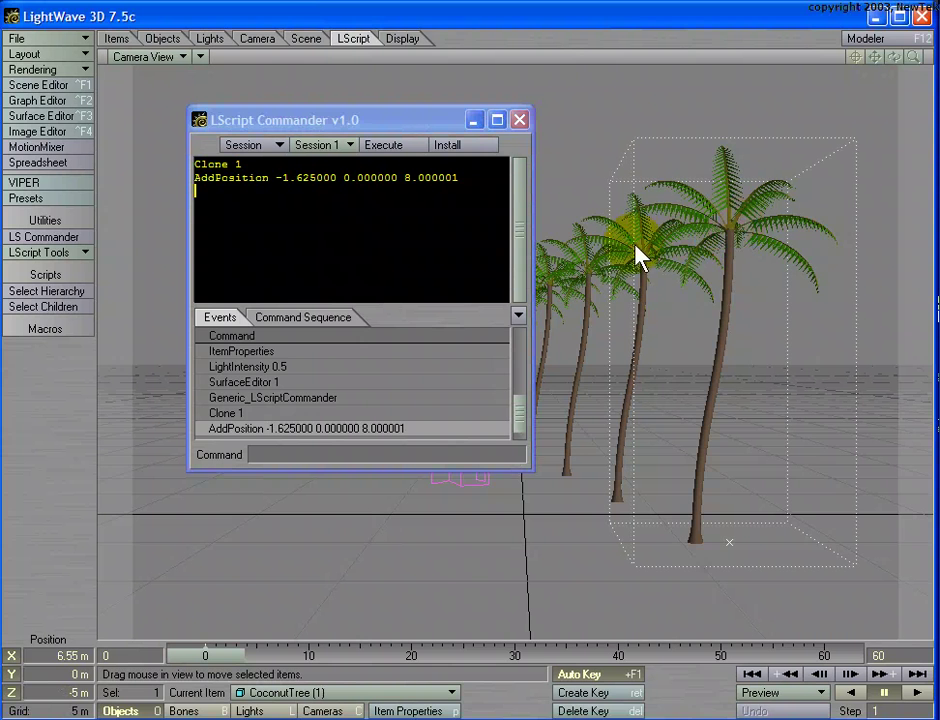
key("Return")
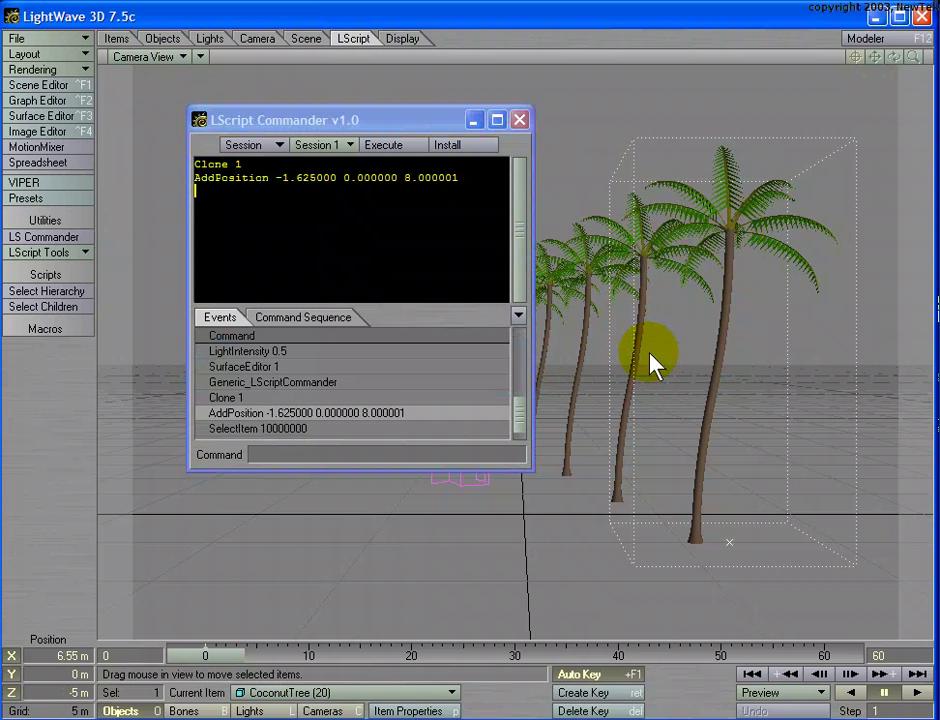
mouse_move(633, 352)
left_mouse_down()
mouse_move(613, 346)
mouse_move(663, 348)
mouse_move(733, 297)
left_mouse_up()
Execute the script about 23 times on the new clone to build a second receding row of trees.
left_click_drag(394, 122, 736, 165)
left_click(713, 197)
left_click(713, 197)
left_click(713, 197)
left_click(713, 197)
left_click(713, 197)
left_click(713, 197)
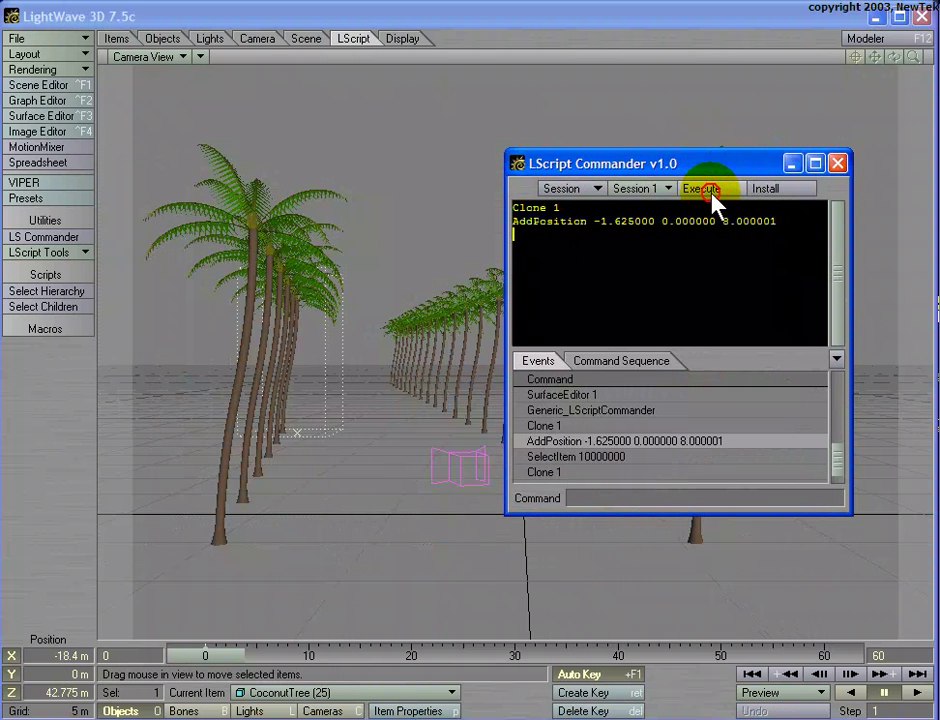
left_click(713, 197)
left_click(713, 197)
left_click(713, 197)
left_click(713, 197)
left_click(713, 197)
left_click(713, 197)
left_click(713, 197)
left_click(713, 197)
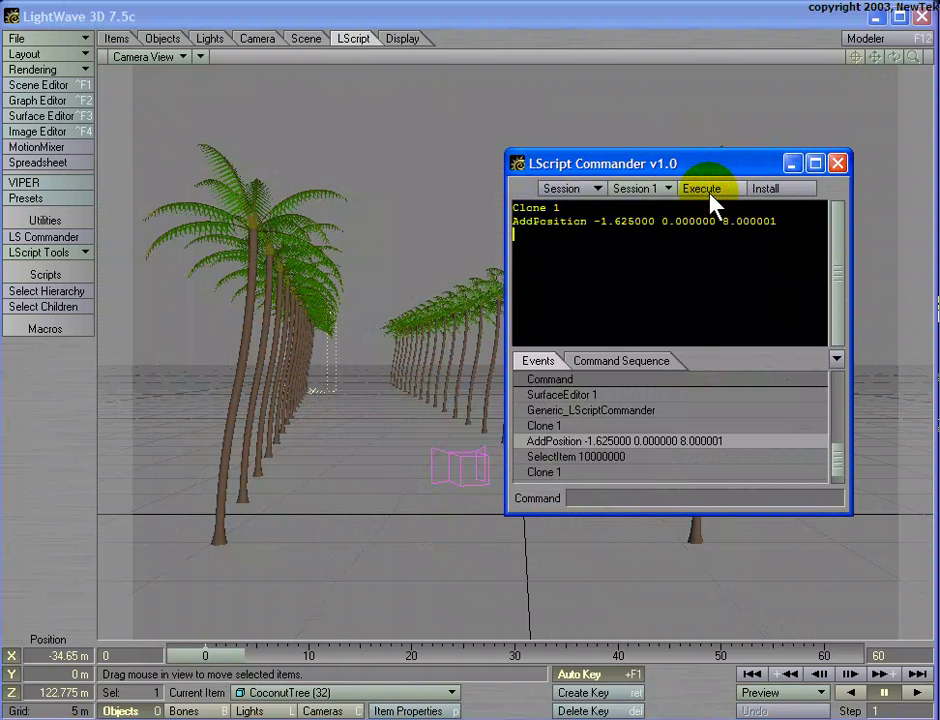
left_click(713, 197)
left_click(713, 197)
left_click(711, 199)
left_click(711, 199)
left_click(711, 199)
left_click(711, 199)
left_click(711, 199)
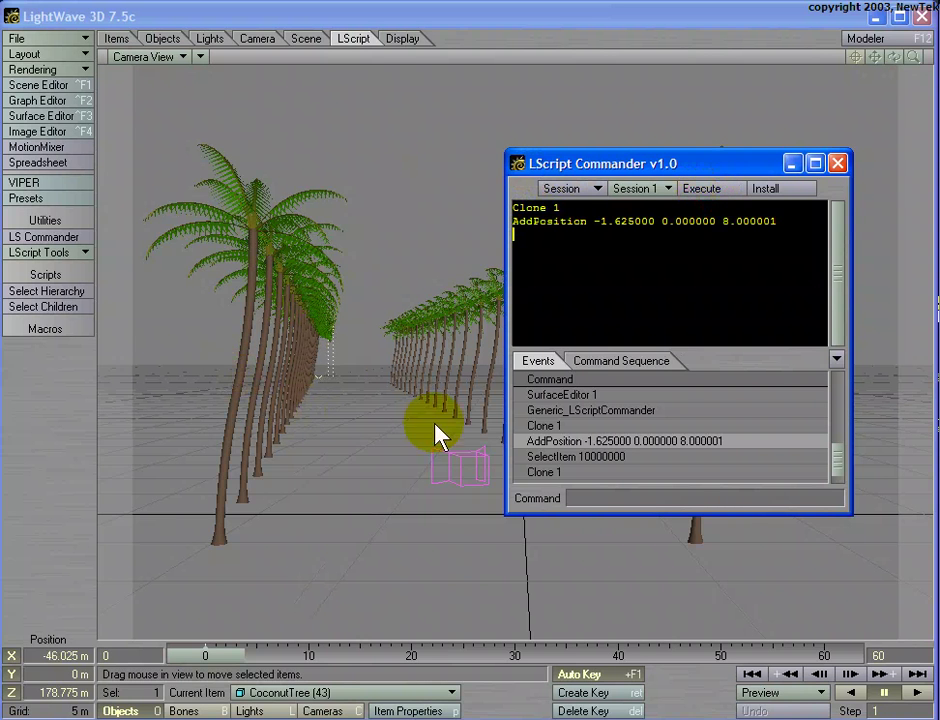
Install the Commander script as a macro named CocoClone and close LScript Commander.
left_click_drag(736, 165, 783, 331)
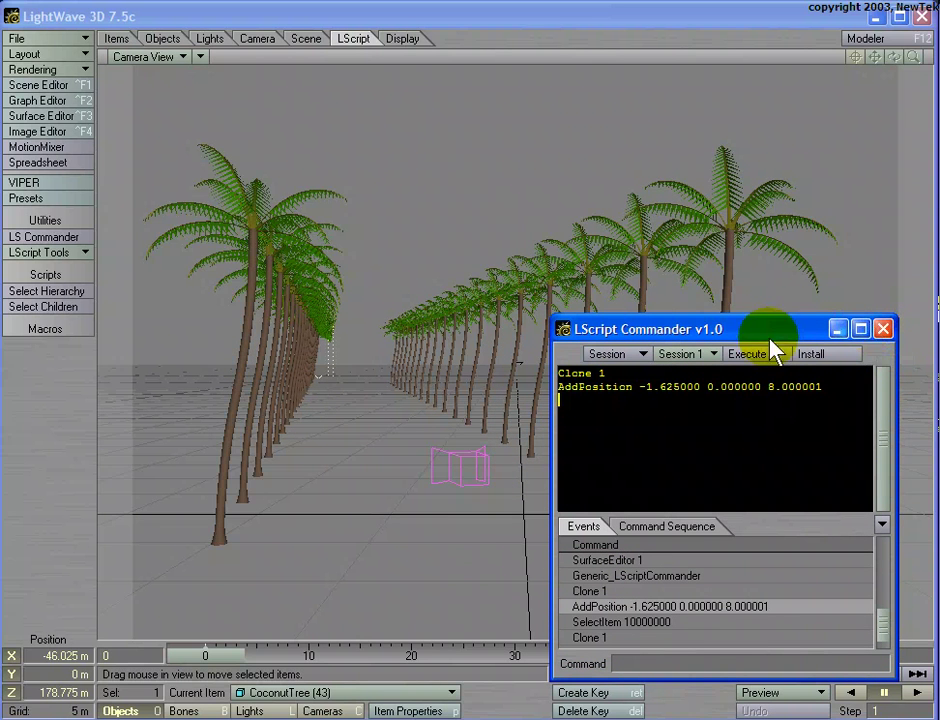
left_click(828, 362)
left_click_drag(336, 344, 394, 313)
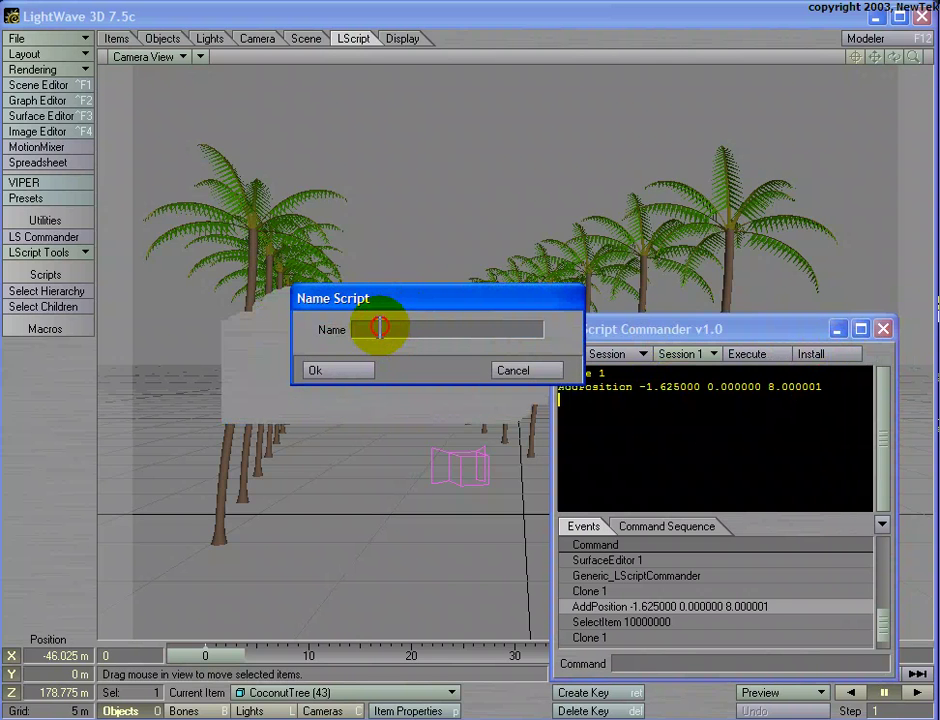
type("CocoClone")
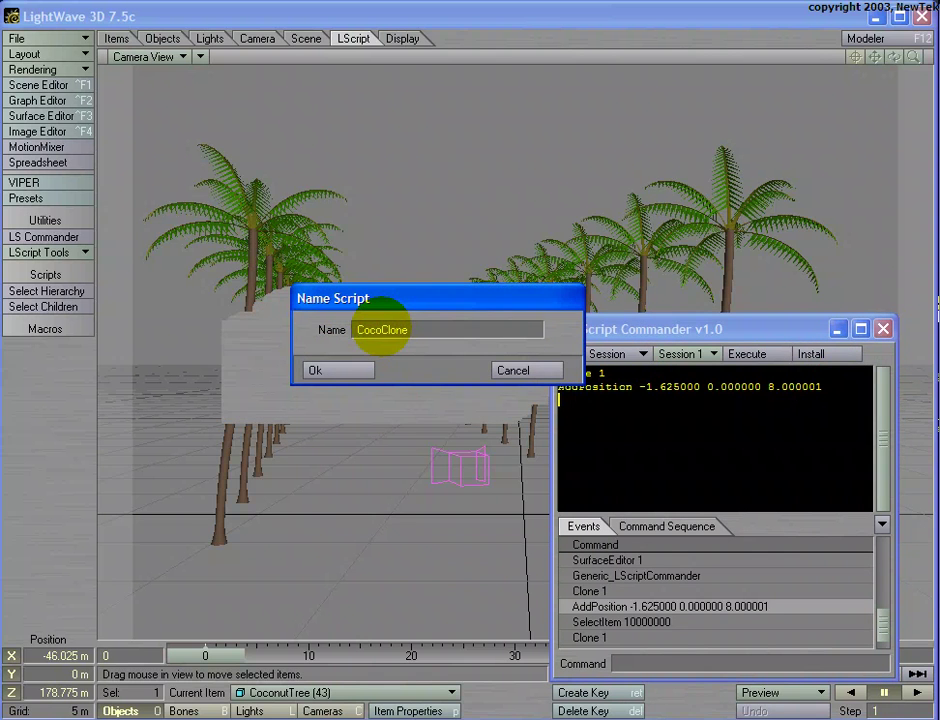
left_click(330, 370)
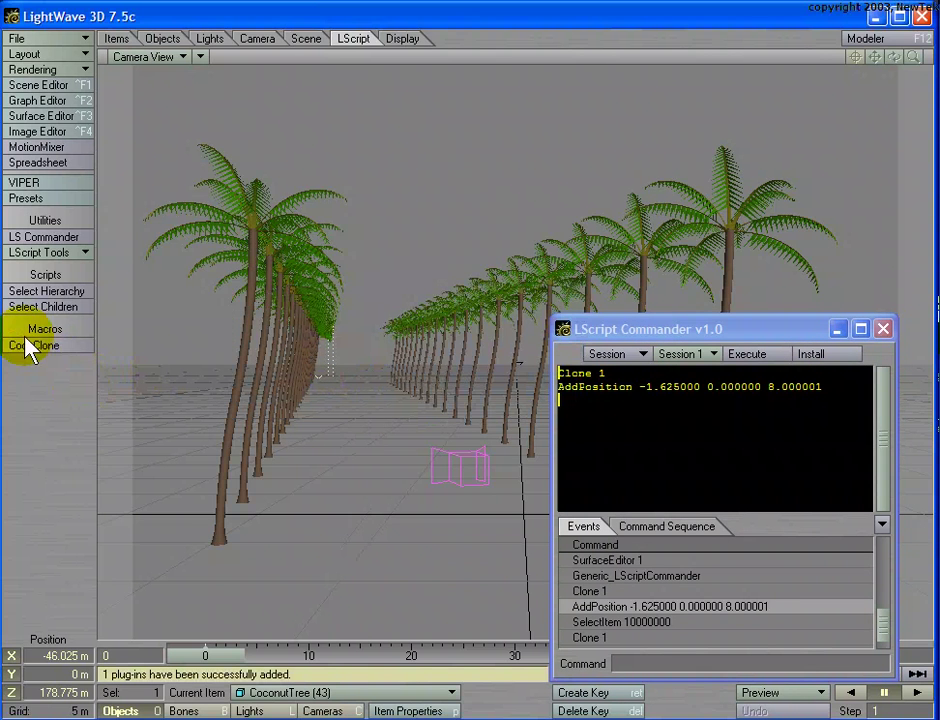
left_click(883, 329)
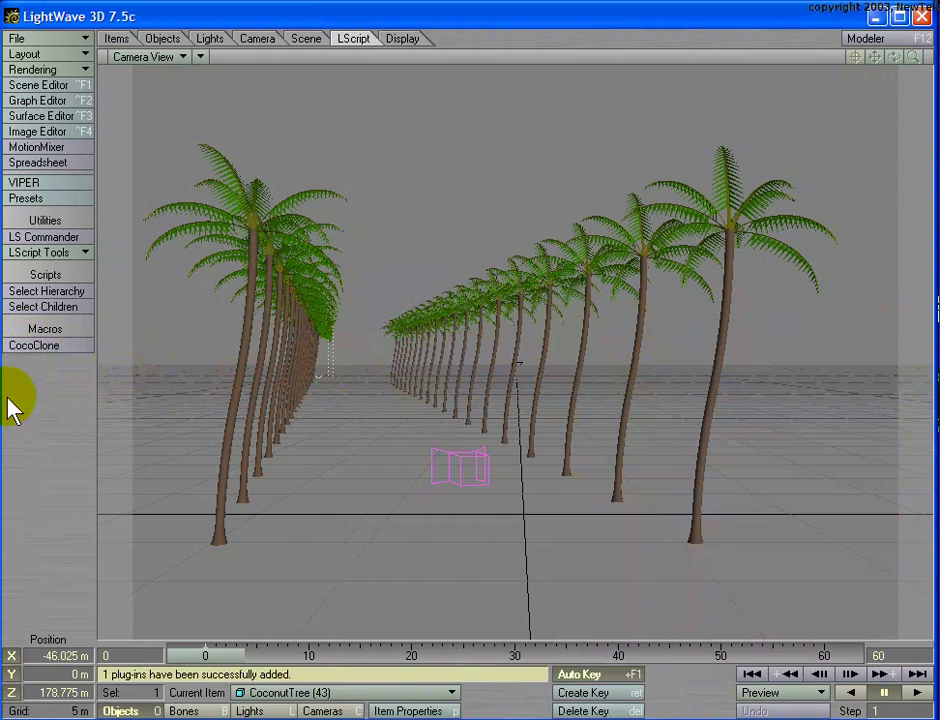
Extend both tree rows with the CocoClone macro, selecting a tree at the far end of the first row to lengthen it.
left_click(78, 346)
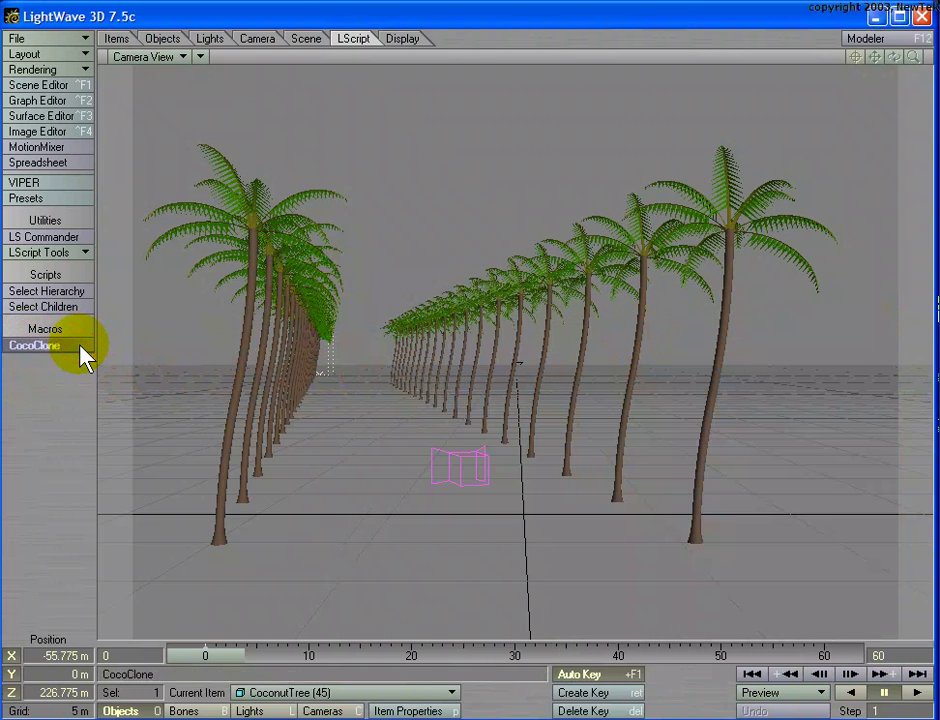
left_click(390, 342)
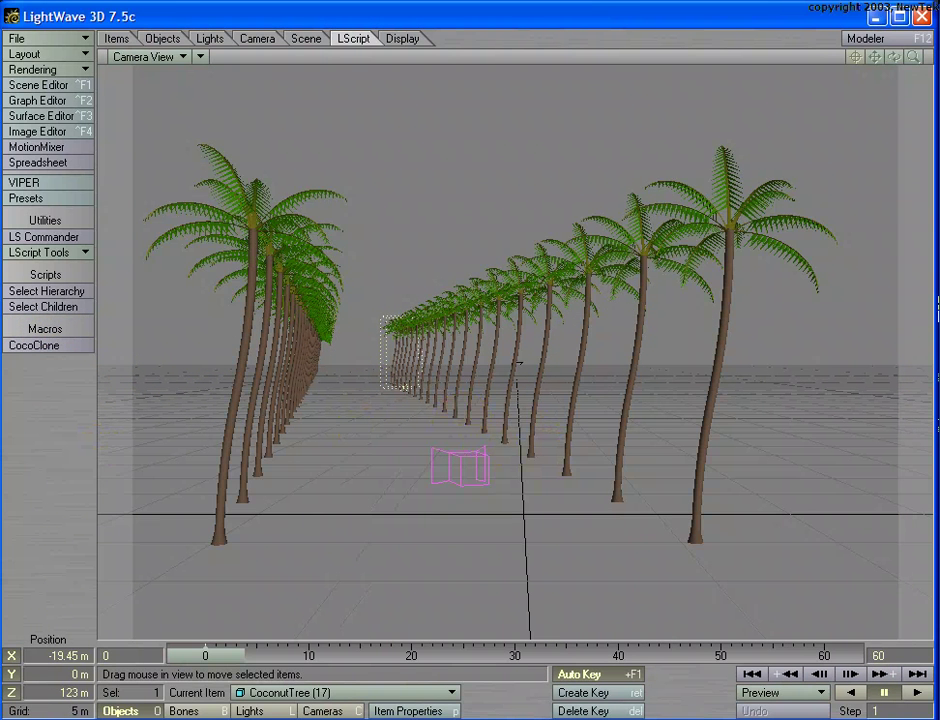
left_click(52, 346)
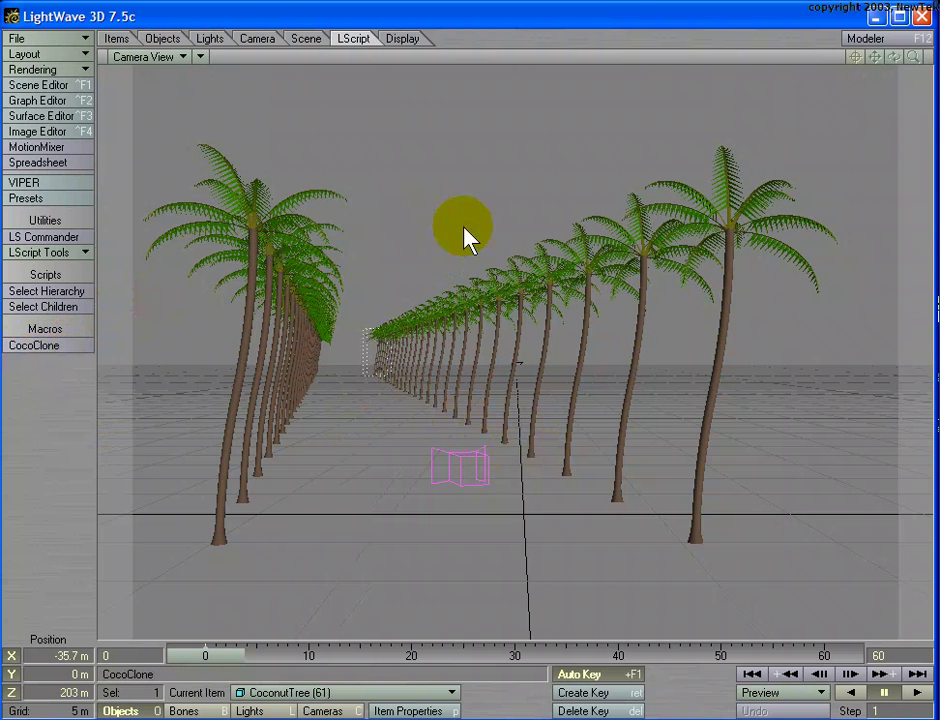
Open the keyboard shortcut editor and look through its Plug-ins command group.
left_click(58, 55)
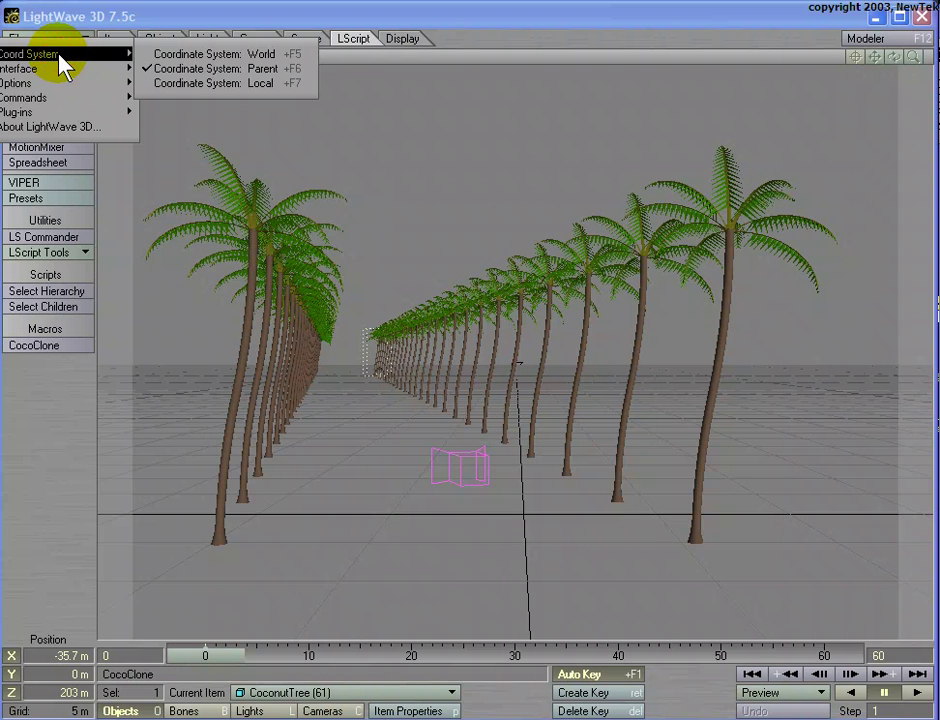
mouse_move(62, 70)
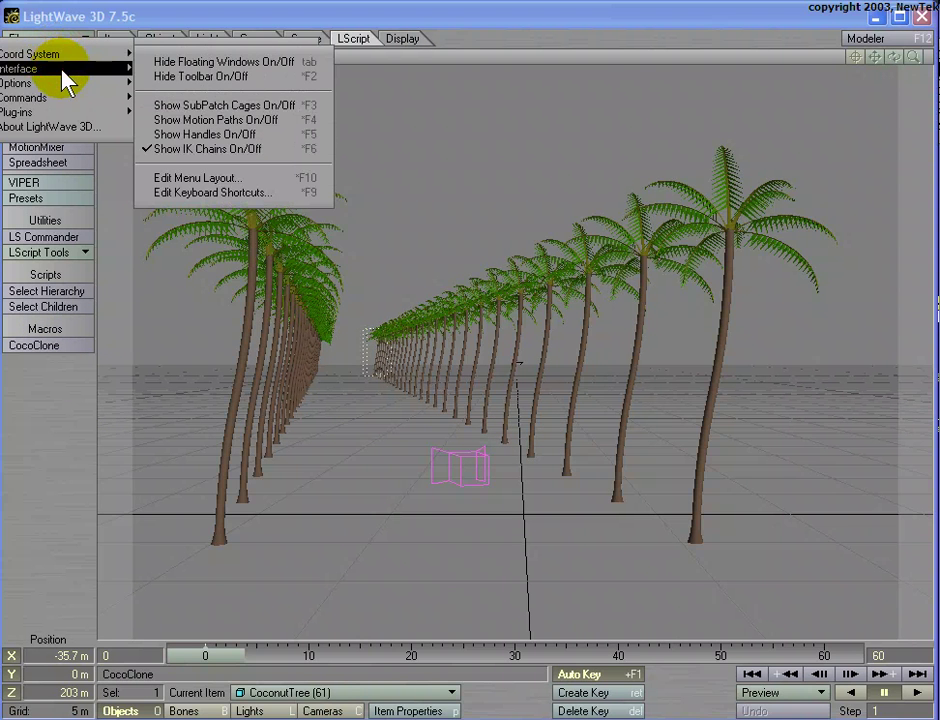
left_click(200, 193)
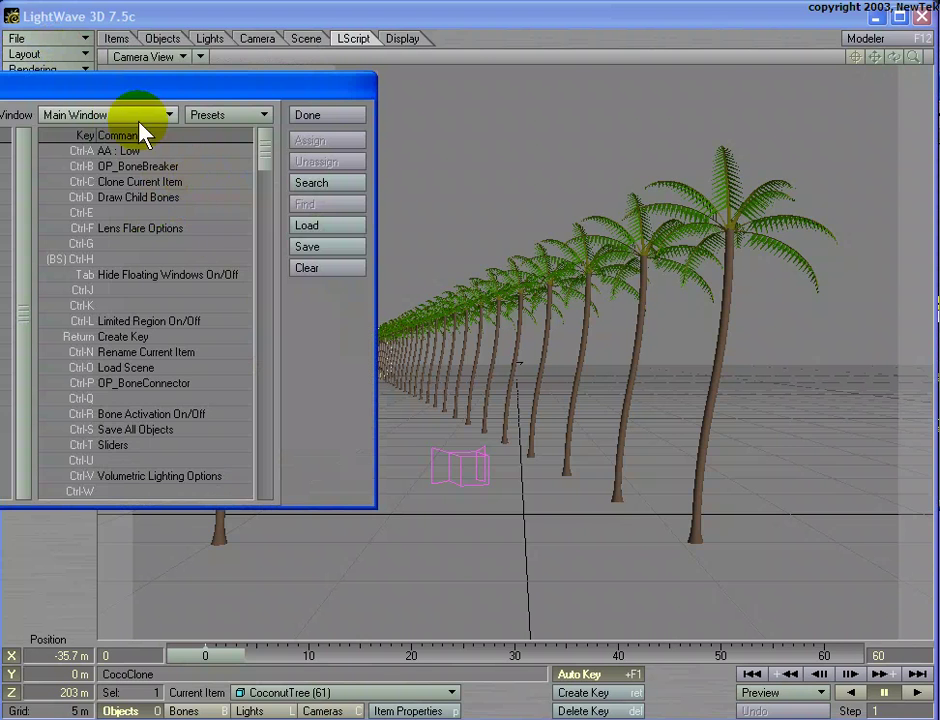
left_click_drag(113, 95, 442, 152)
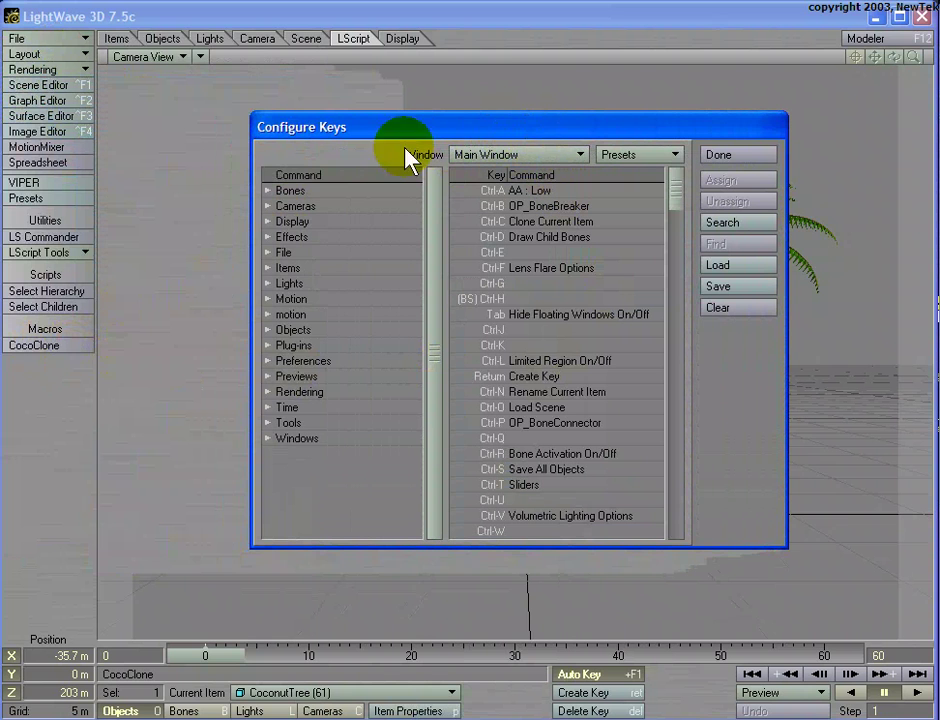
left_click(267, 346)
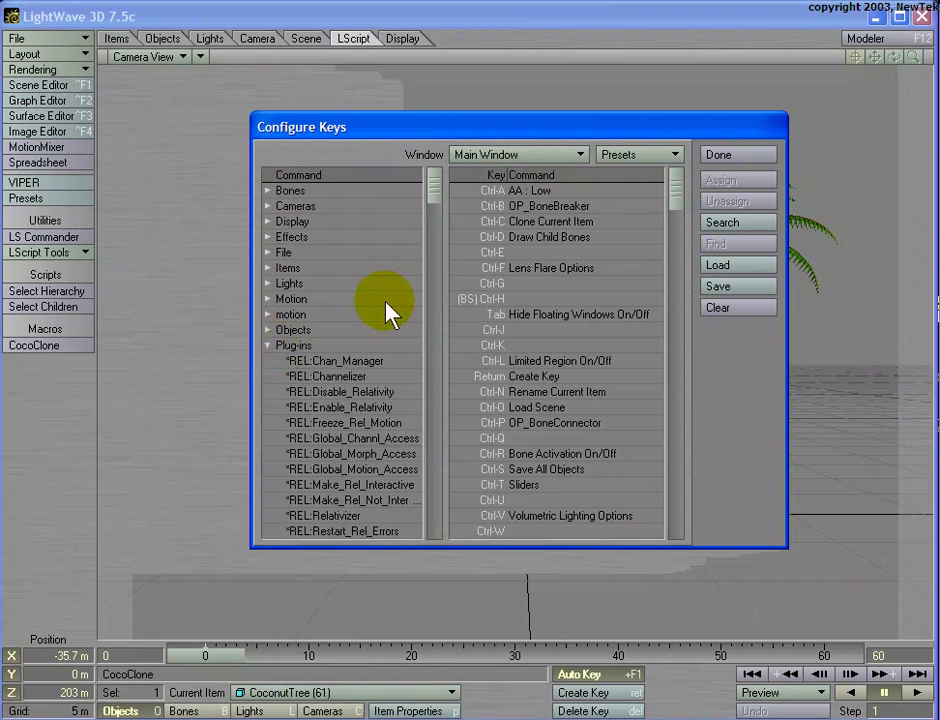
left_click_drag(434, 210, 423, 176)
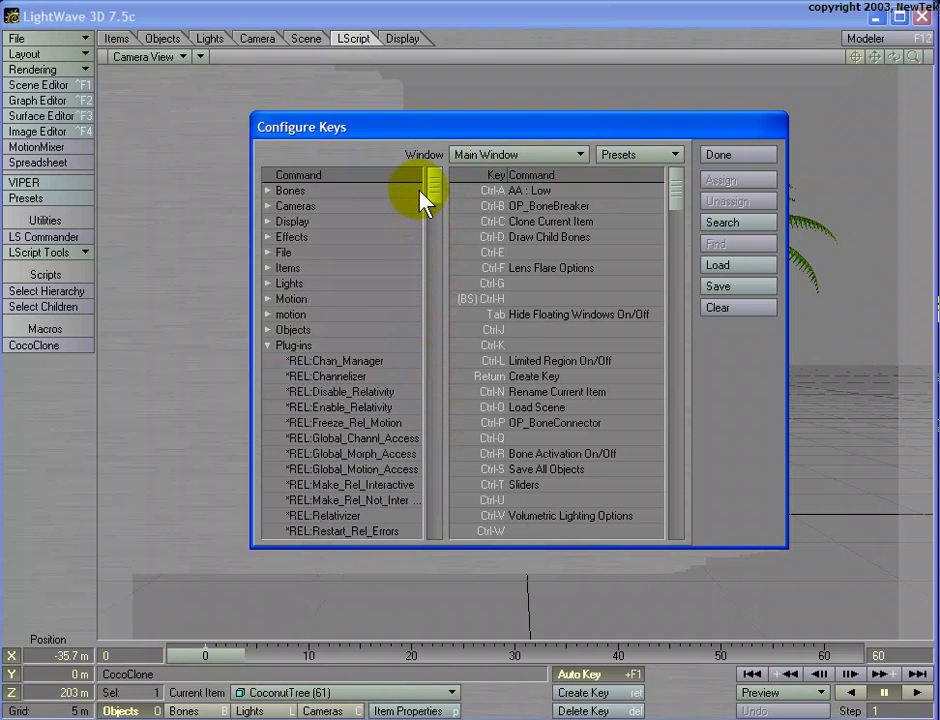
left_click(277, 346)
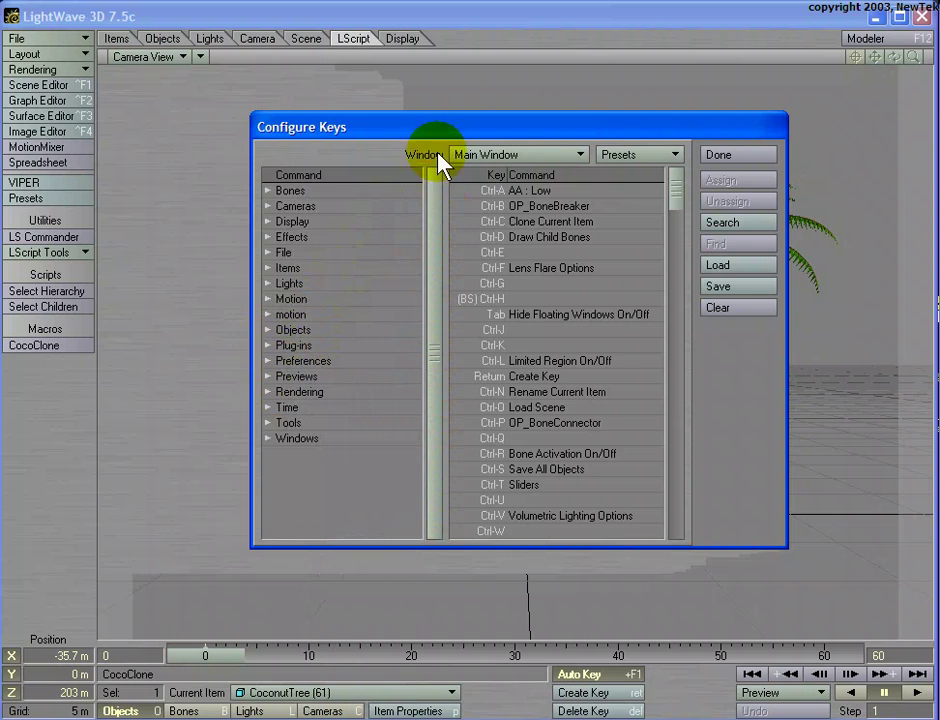
left_click_drag(420, 128, 481, 151)
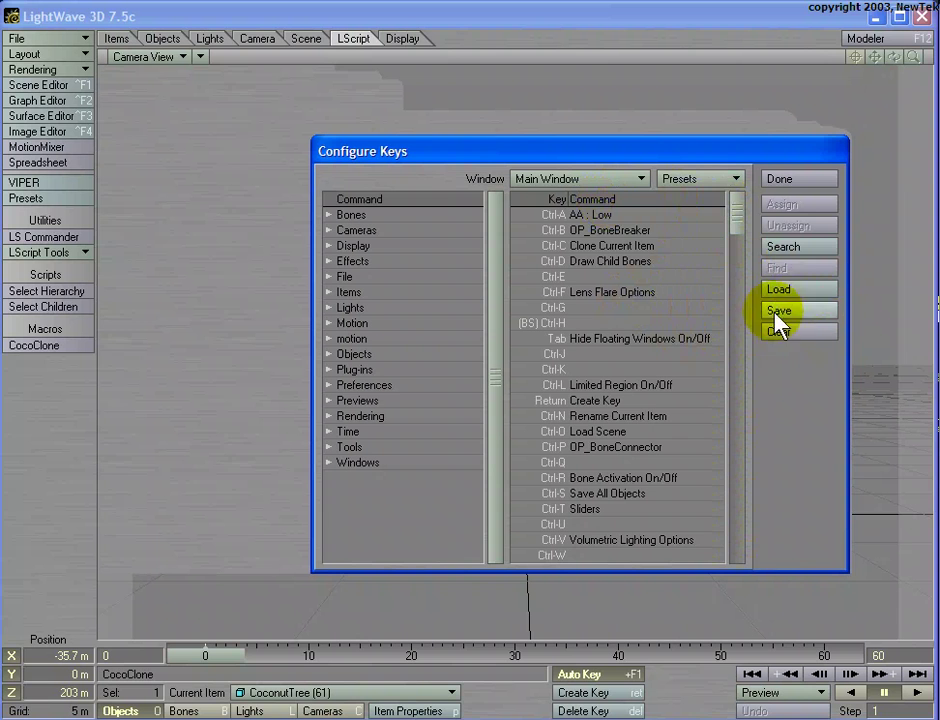
Search the command list for "Coco", assign CocoClone to Ctrl-K in the main window, and close the shortcut editor.
left_click(790, 256)
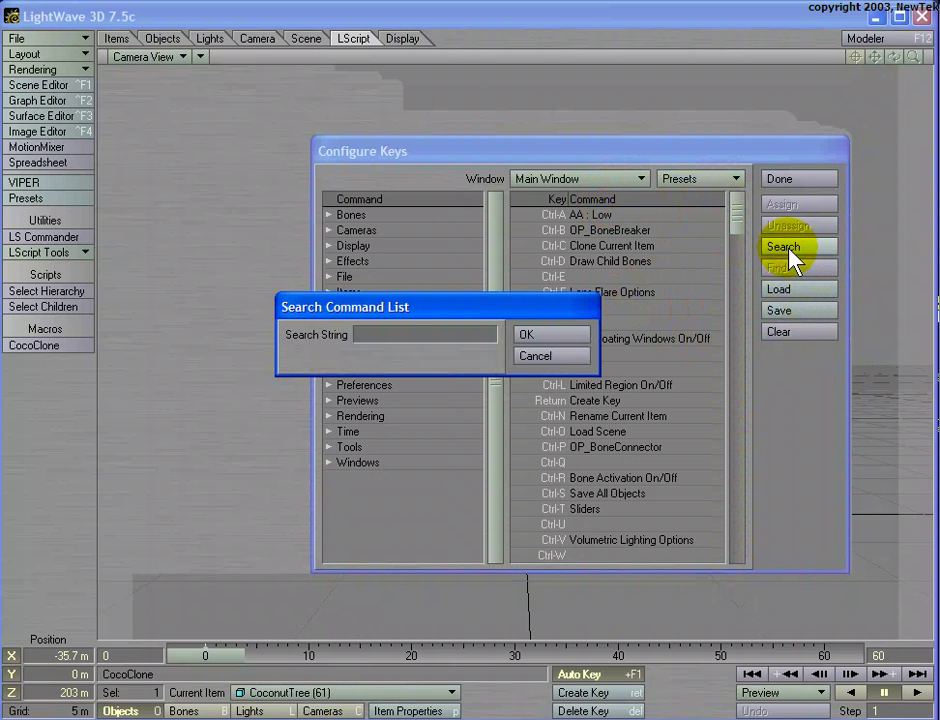
type("Coco")
key("Return")
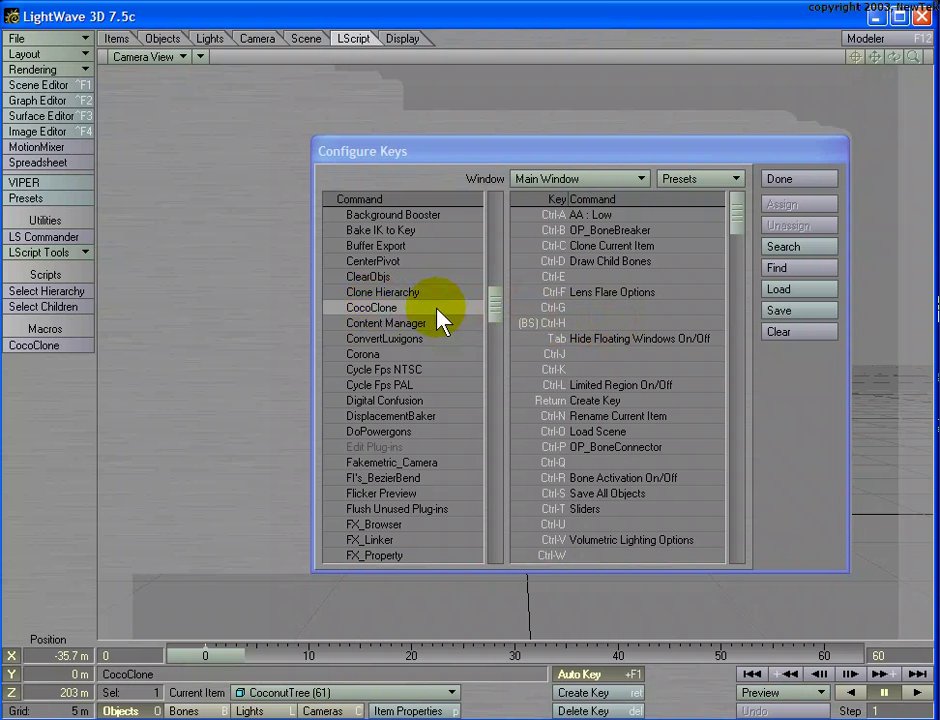
left_click(576, 369)
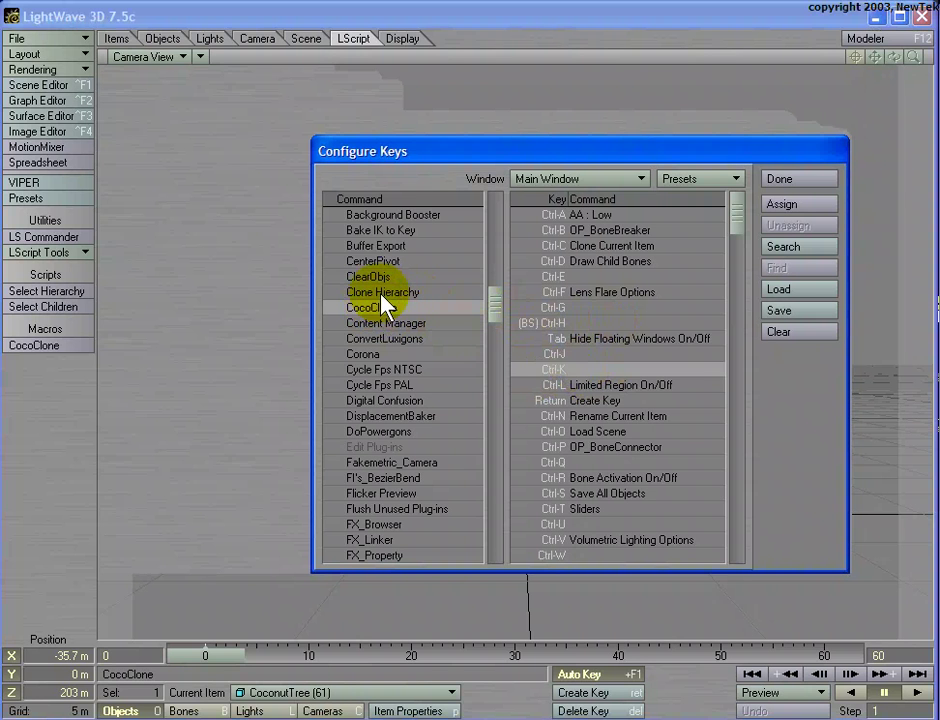
left_click(780, 210)
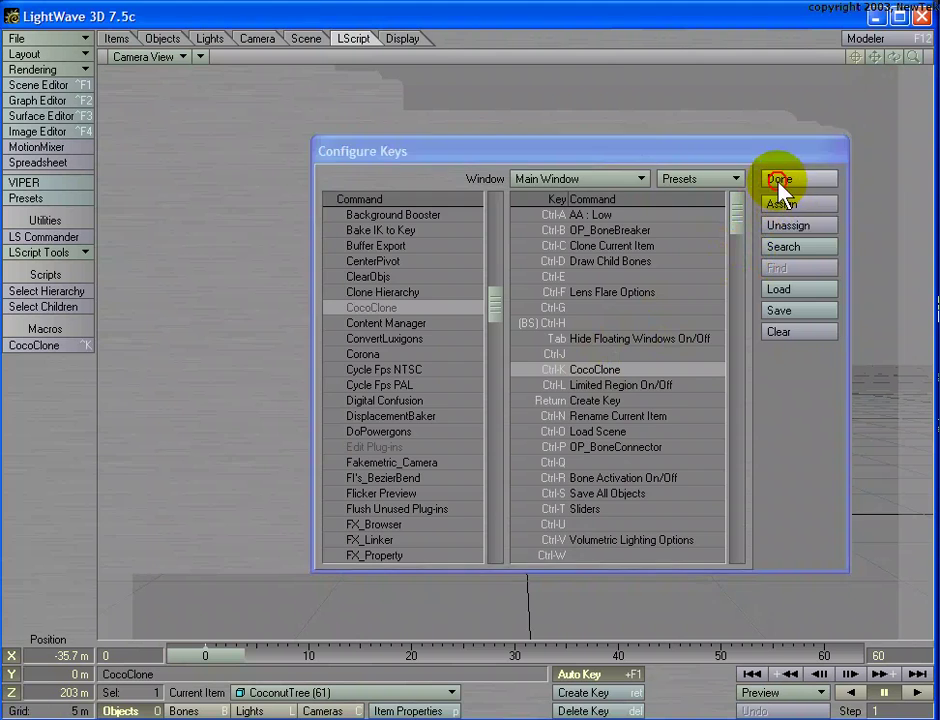
left_click(780, 181)
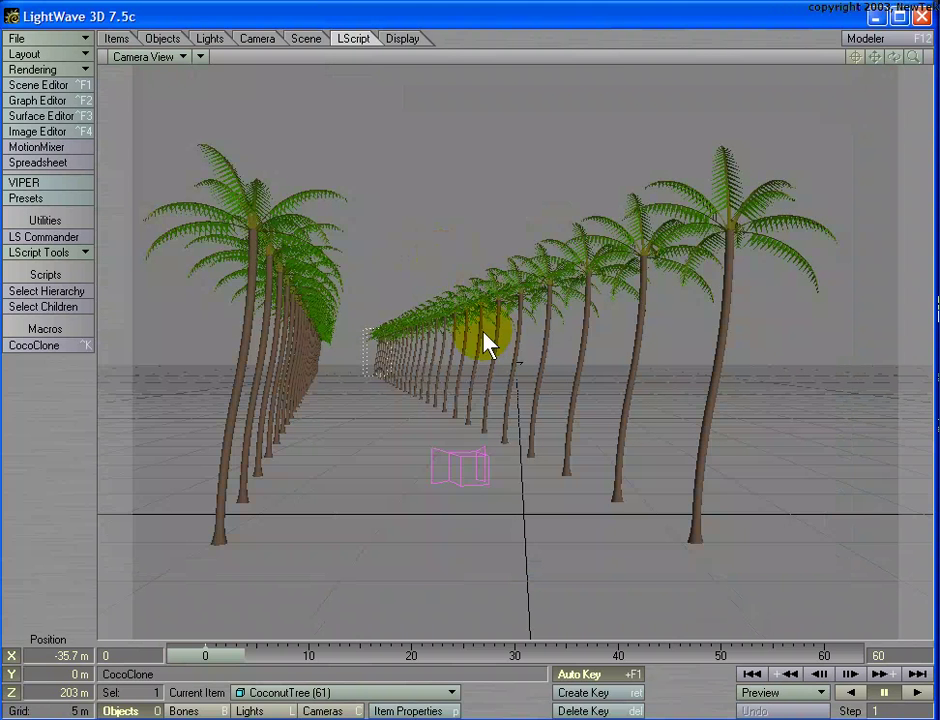
Run the CocoClone macro eight times with its new shortcut to extend the row from the selected tree.
key("ctrl+k")
key("ctrl+k")
key("ctrl+k")
key("ctrl+k")
key("ctrl+k")
key("ctrl+k")
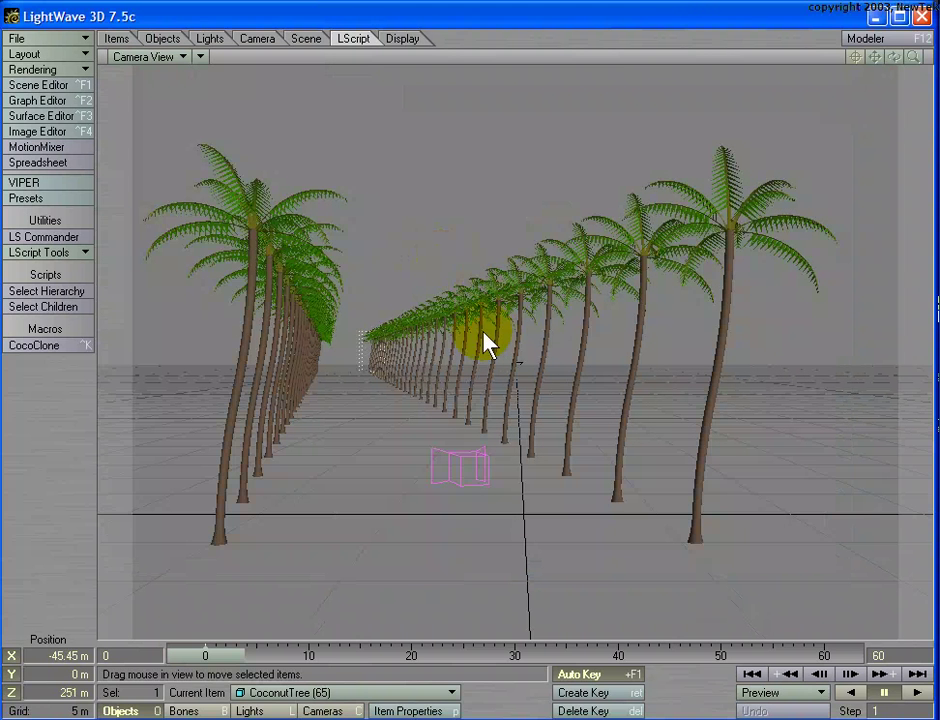
key("ctrl+k")
key("ctrl+k")
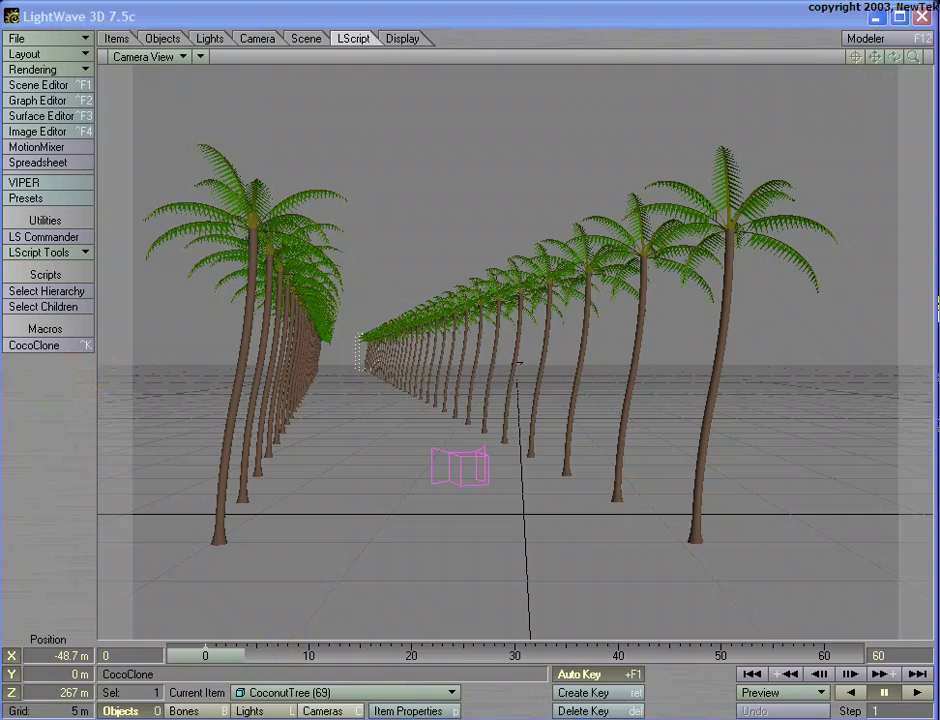
Switch to the file manager, browse to D:\LightWave\Lscripts\macros and select the CocoClone.ls file.
left_click_drag(386, 590, 302, 111)
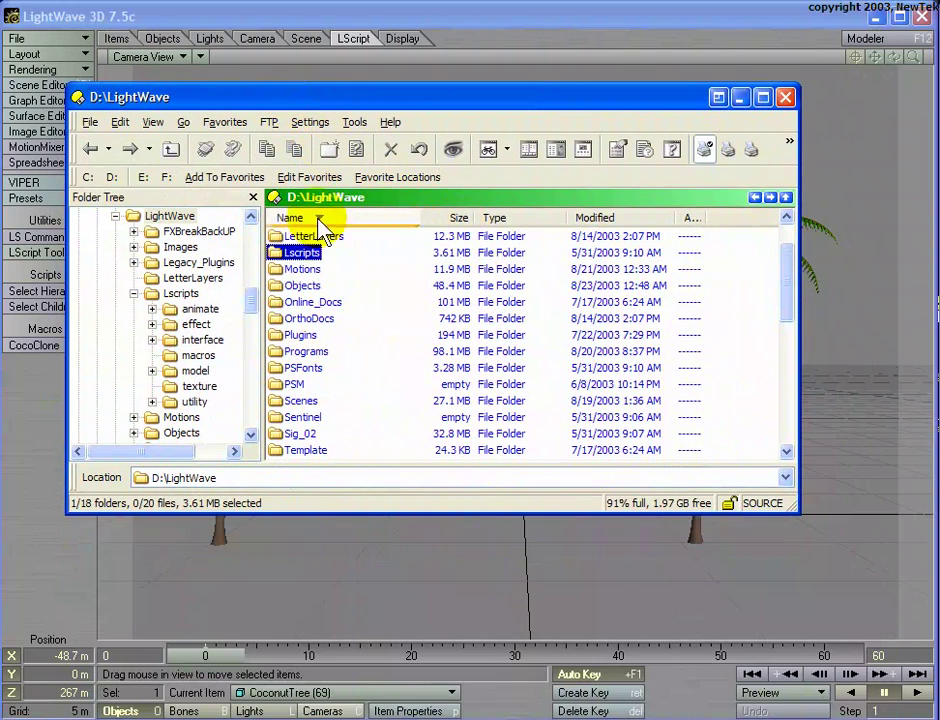
left_click(298, 254)
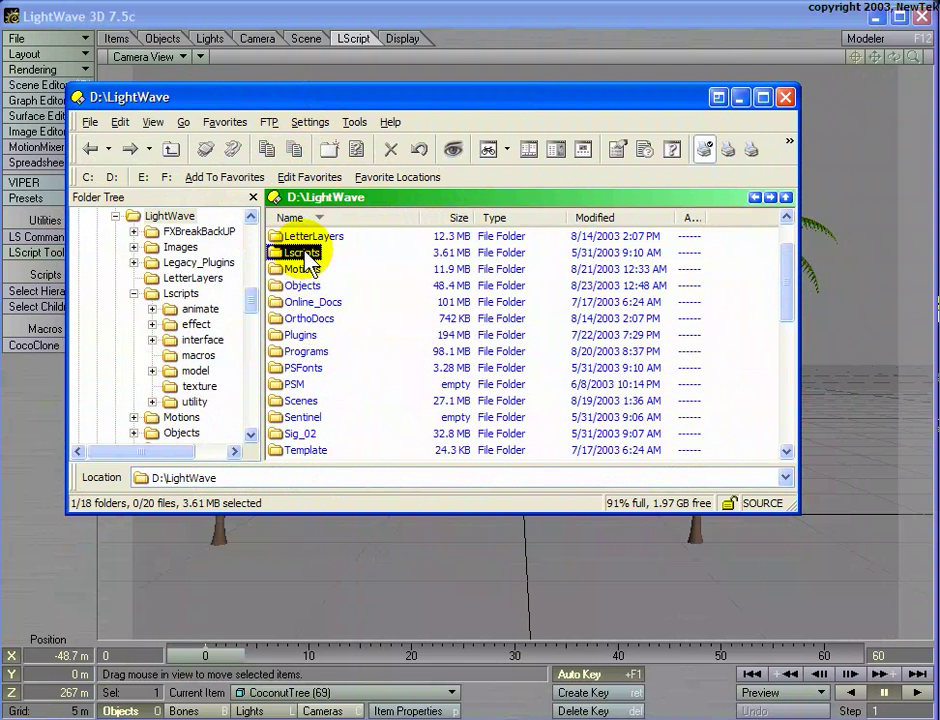
double_click(302, 252)
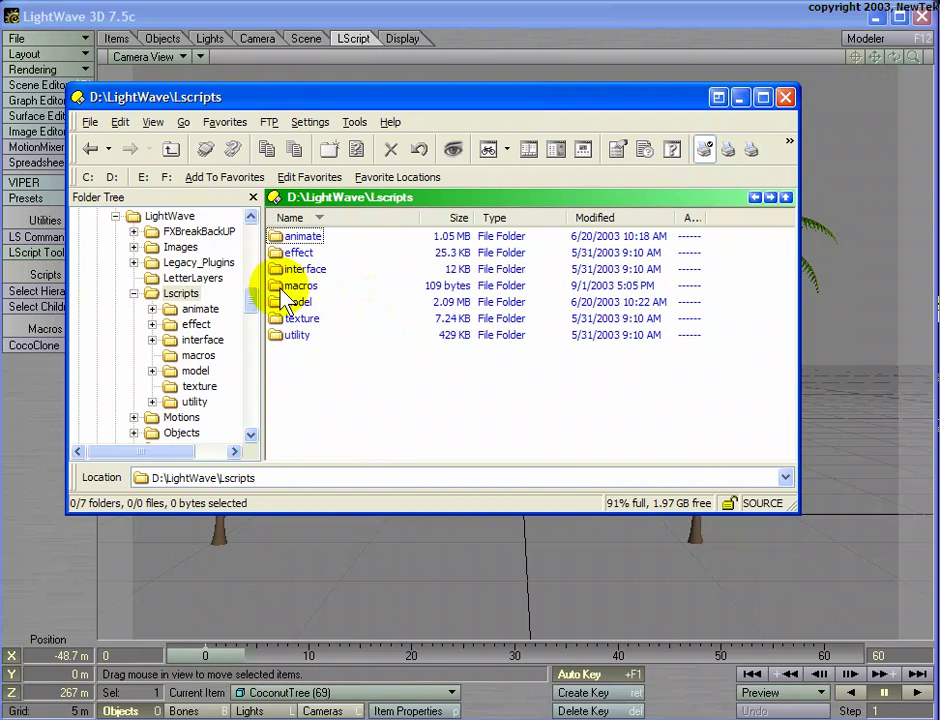
double_click(285, 287)
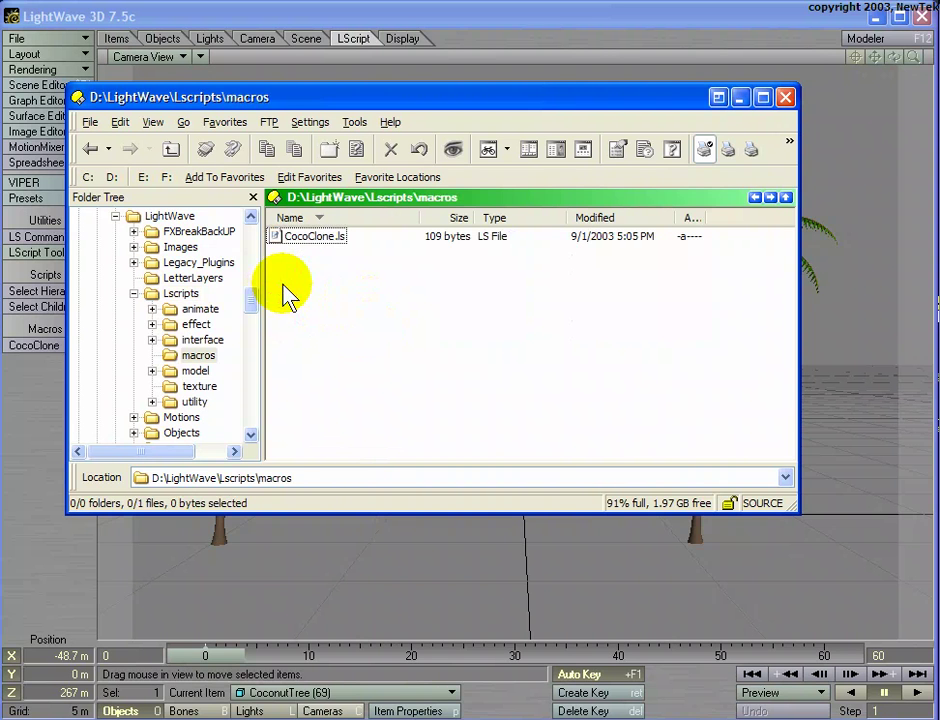
left_click(320, 246)
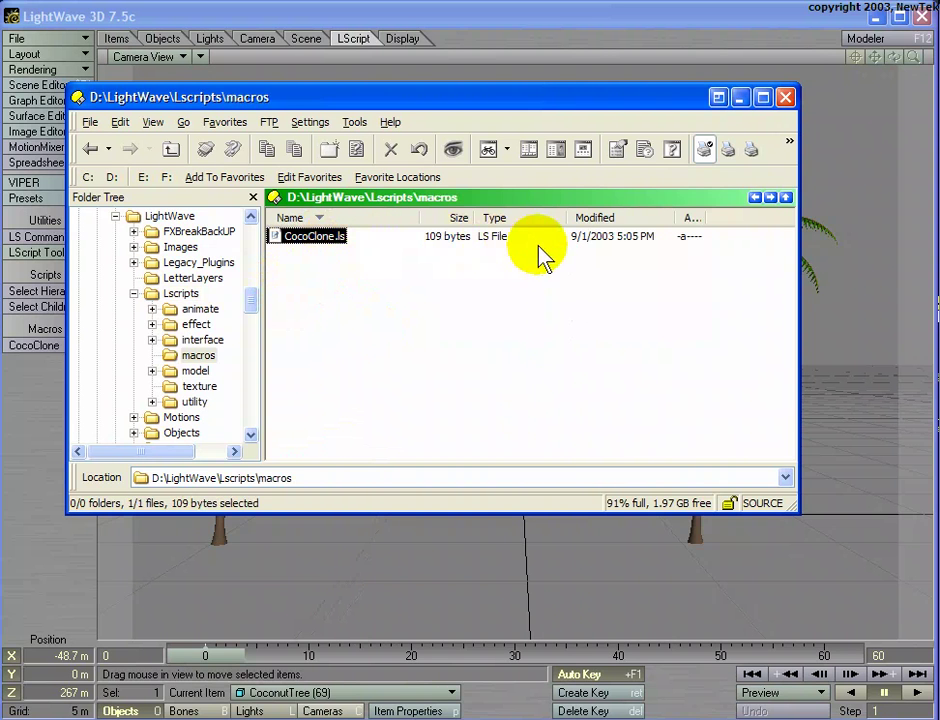
Open CocoClone.ls in WordPad and arrange its restored window so the whole script can be read.
right_click(330, 249)
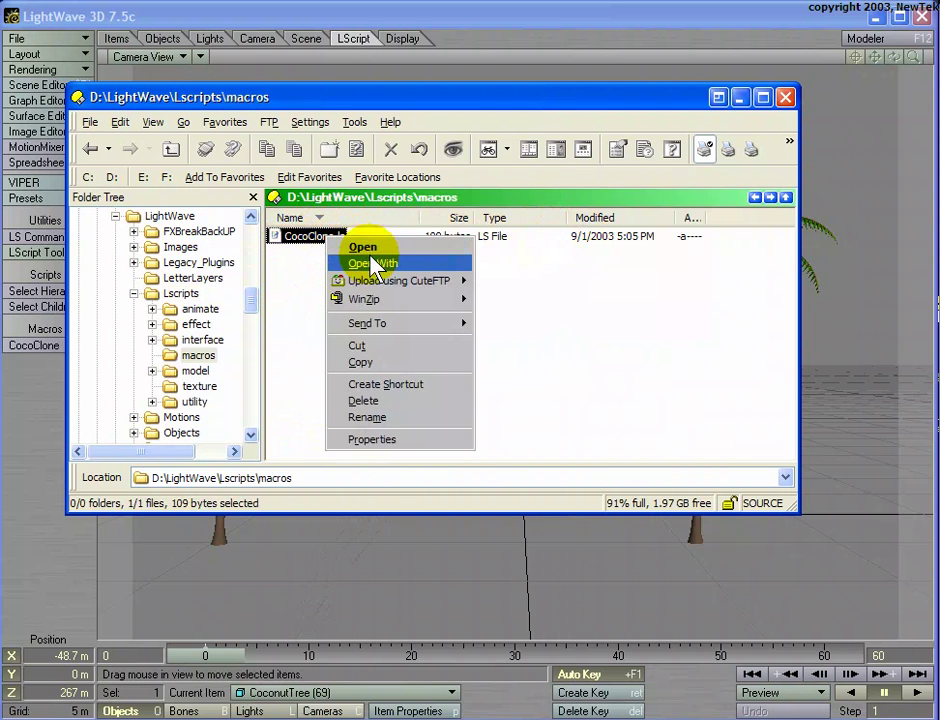
mouse_move(376, 268)
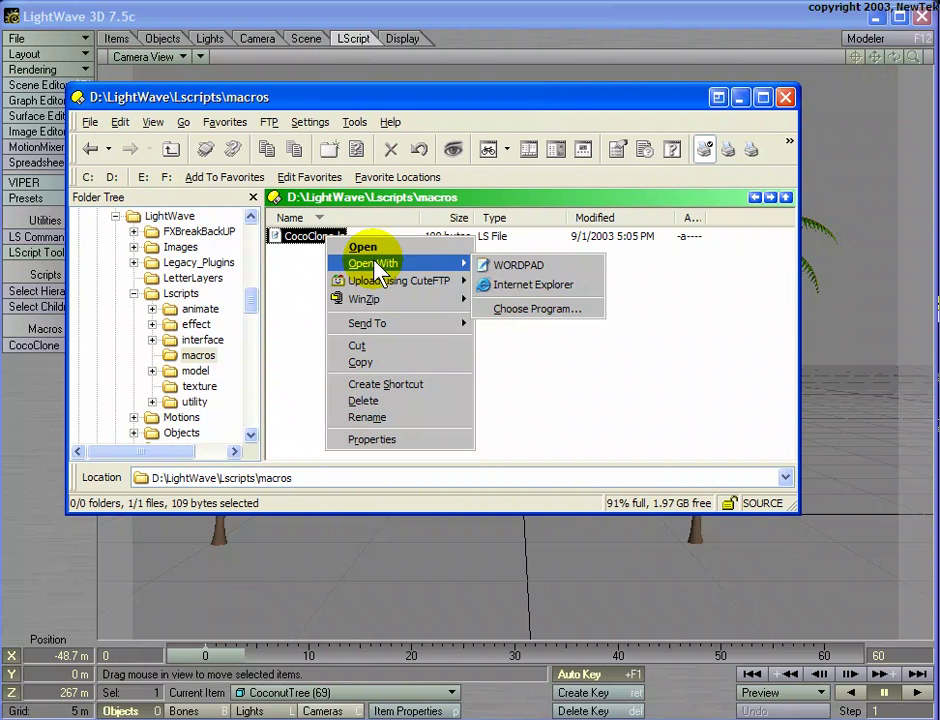
left_click(491, 267)
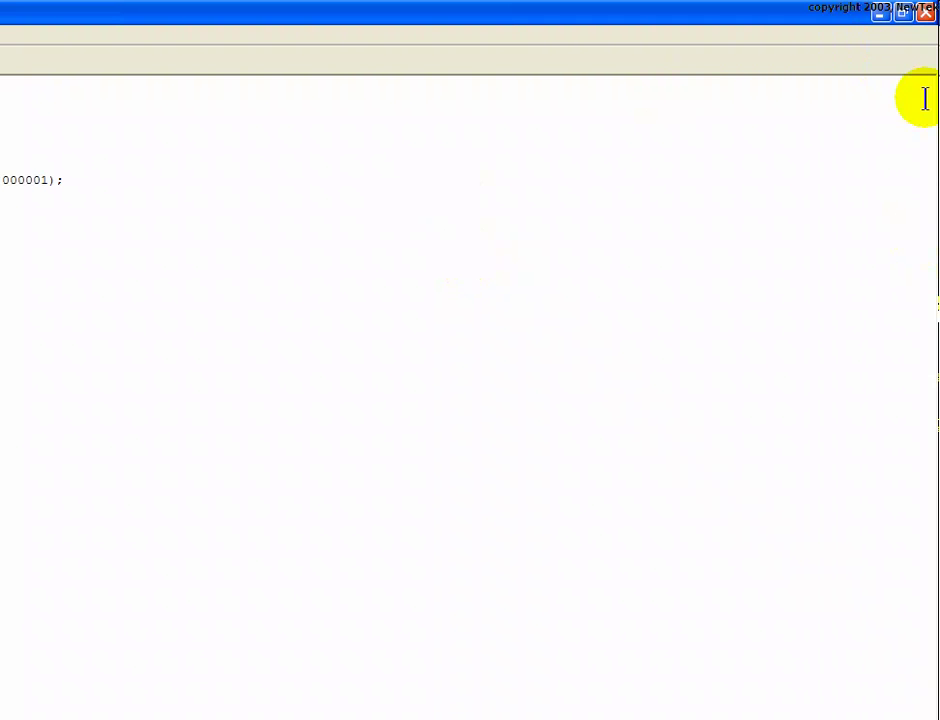
left_click(903, 15)
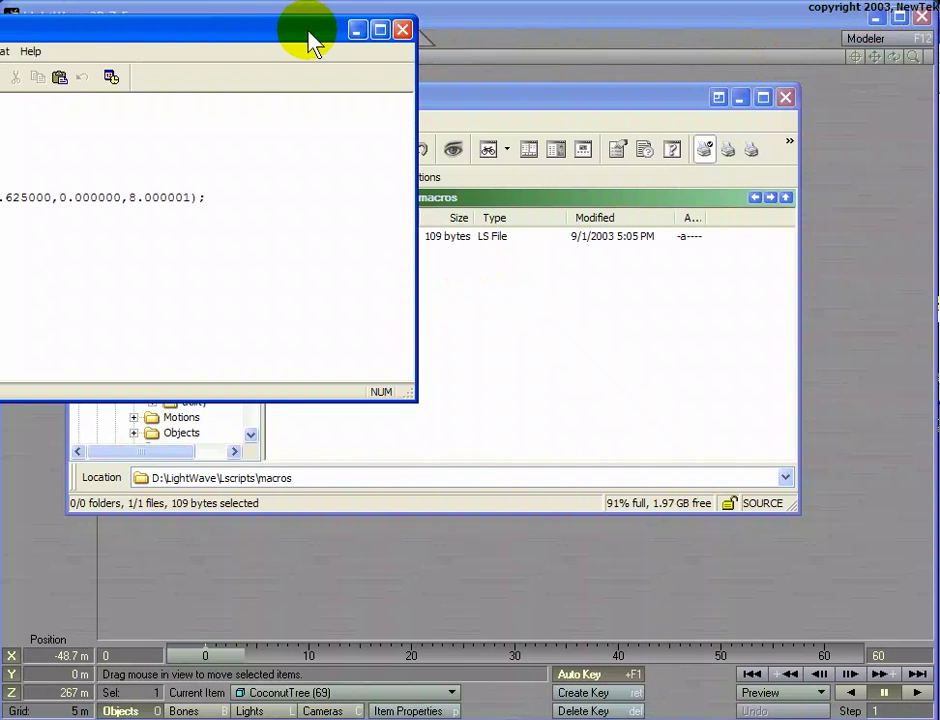
left_click_drag(203, 29, 601, 179)
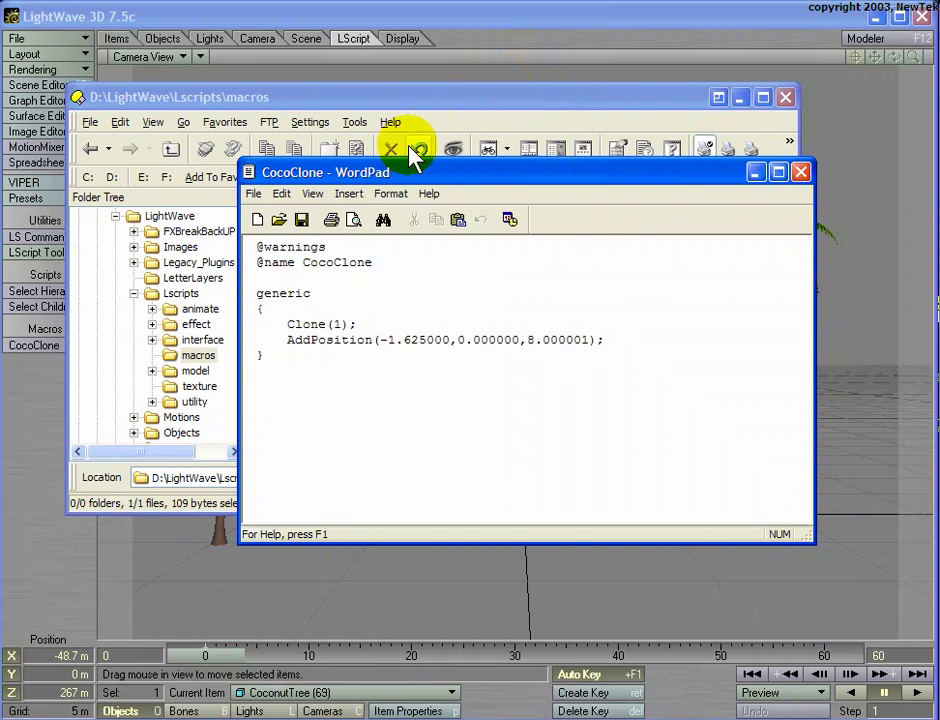
left_click(428, 176)
left_click_drag(428, 186, 476, 275)
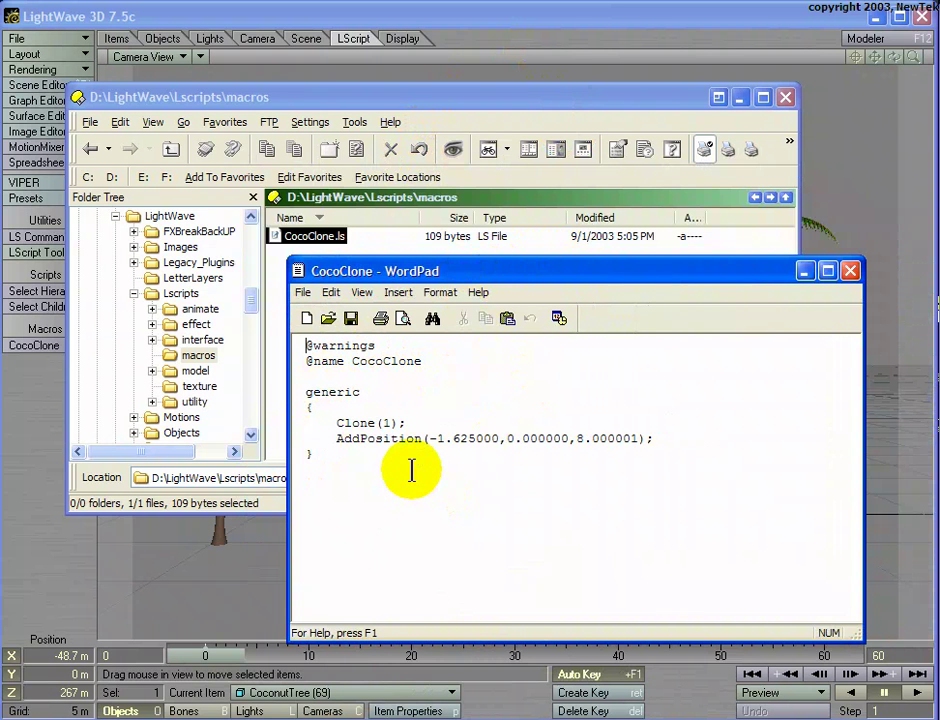
Try changing the first AddPosition value to -1.500000, then close WordPad without saving the script.
left_click(475, 438)
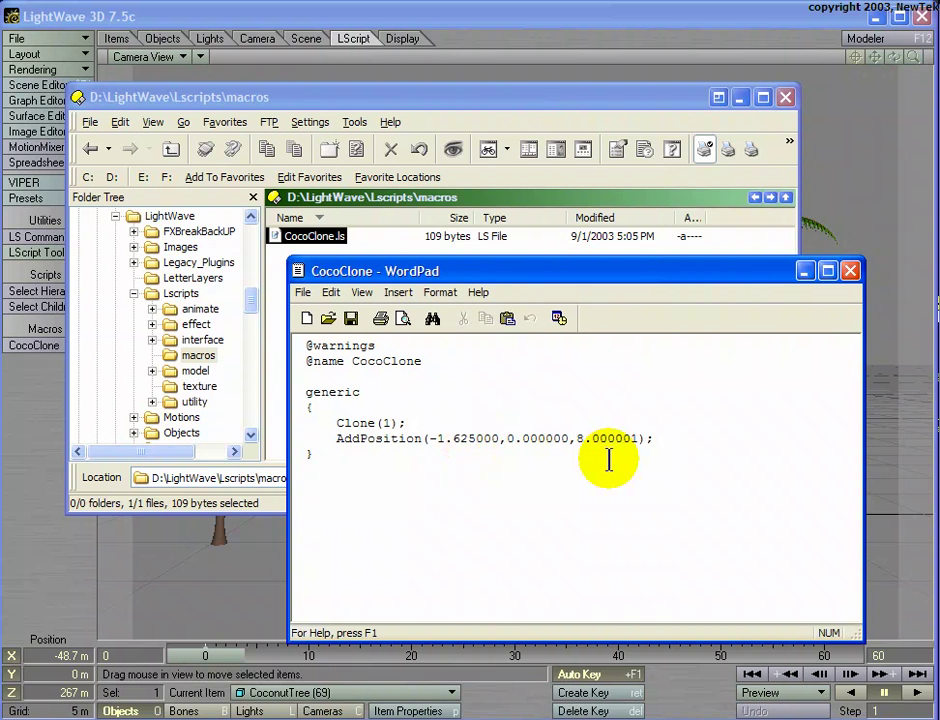
key("BackSpace")
key("BackSpace")
key("BackSpace")
type("500")
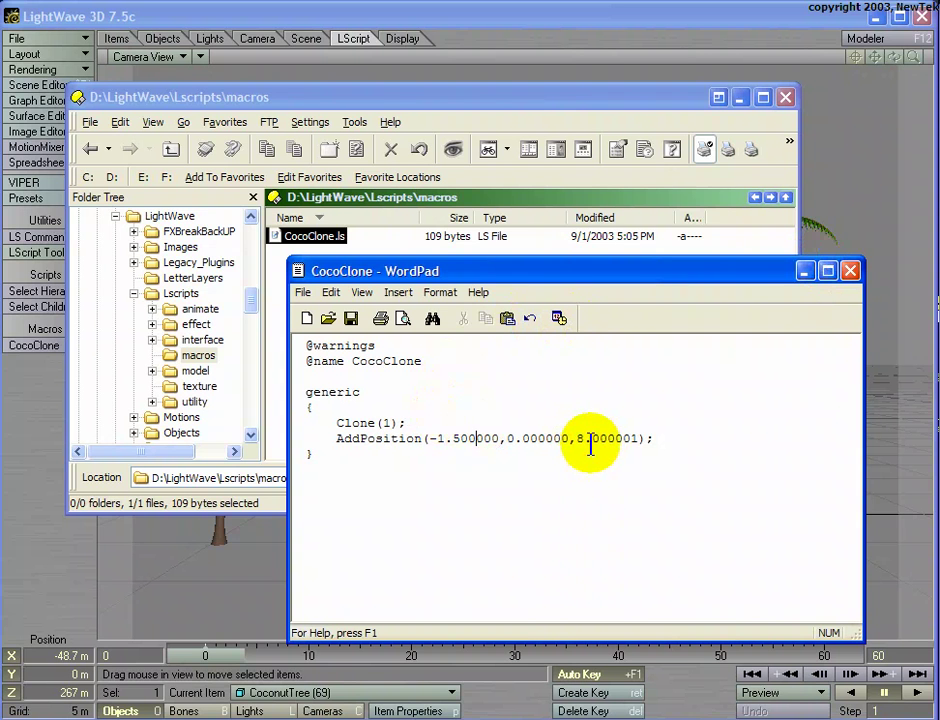
left_click(850, 271)
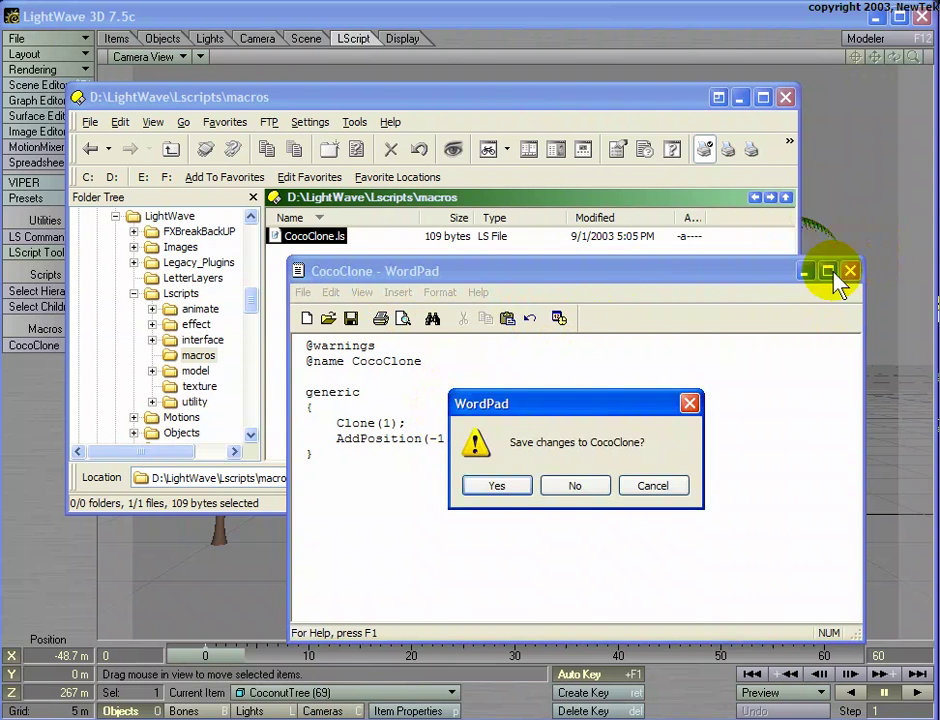
left_click(580, 487)
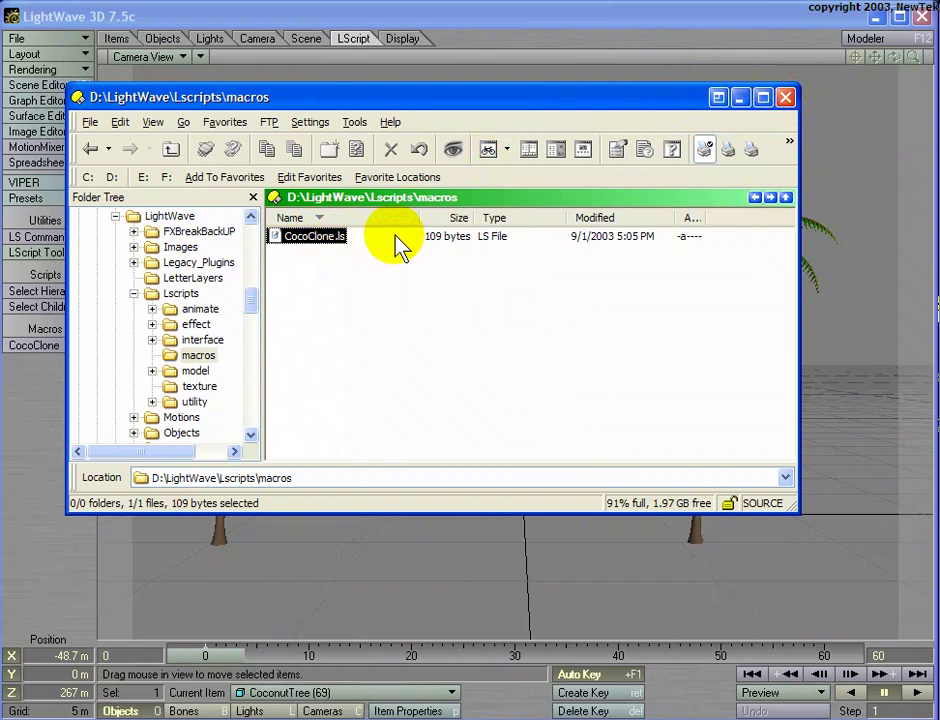
Reposition the macros folder window, then close the file manager and return to LightWave Layout.
left_click_drag(367, 97, 484, 123)
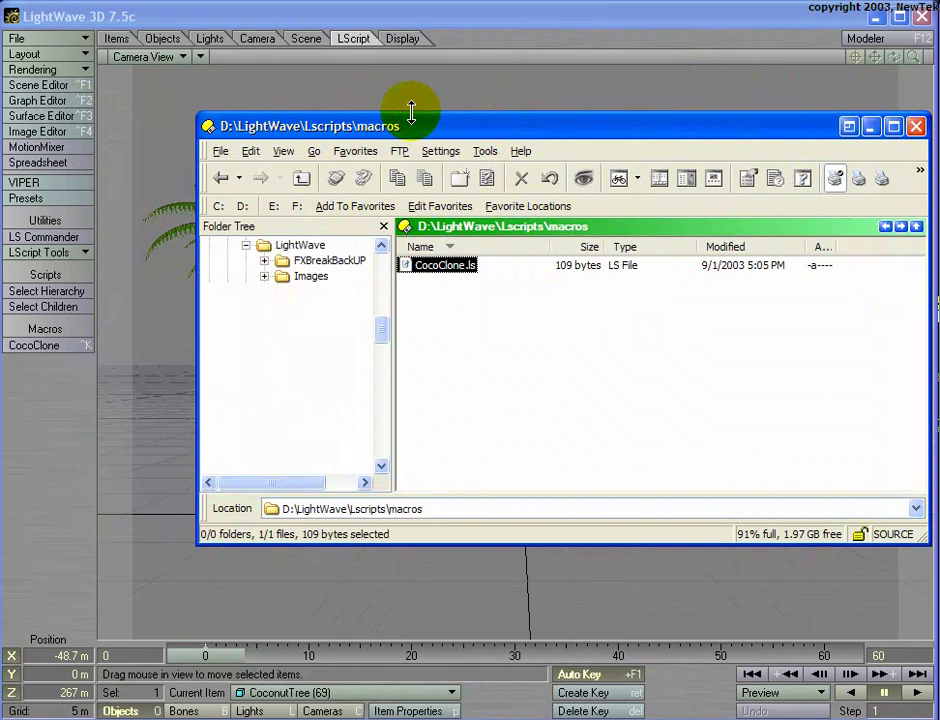
left_click_drag(552, 136, 450, 113)
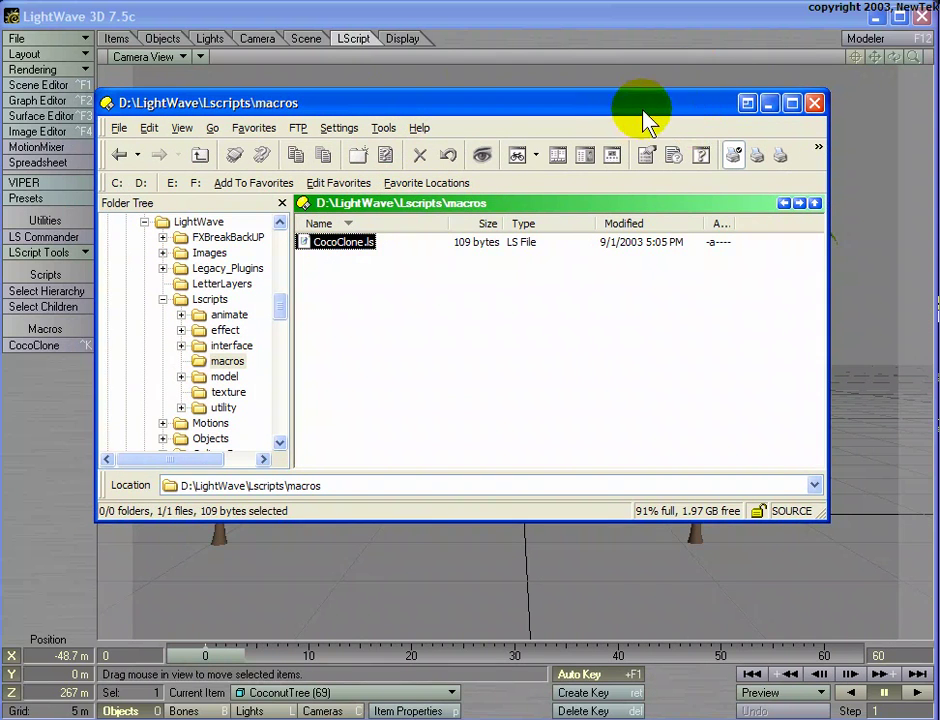
left_click_drag(644, 118, 623, 113)
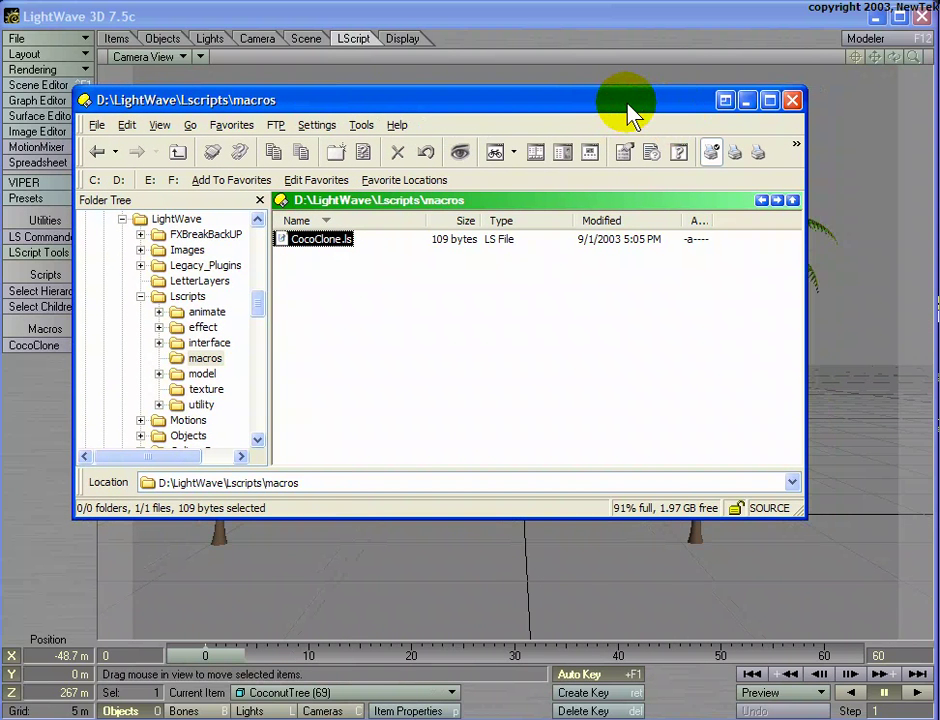
left_click_drag(628, 104, 646, 118)
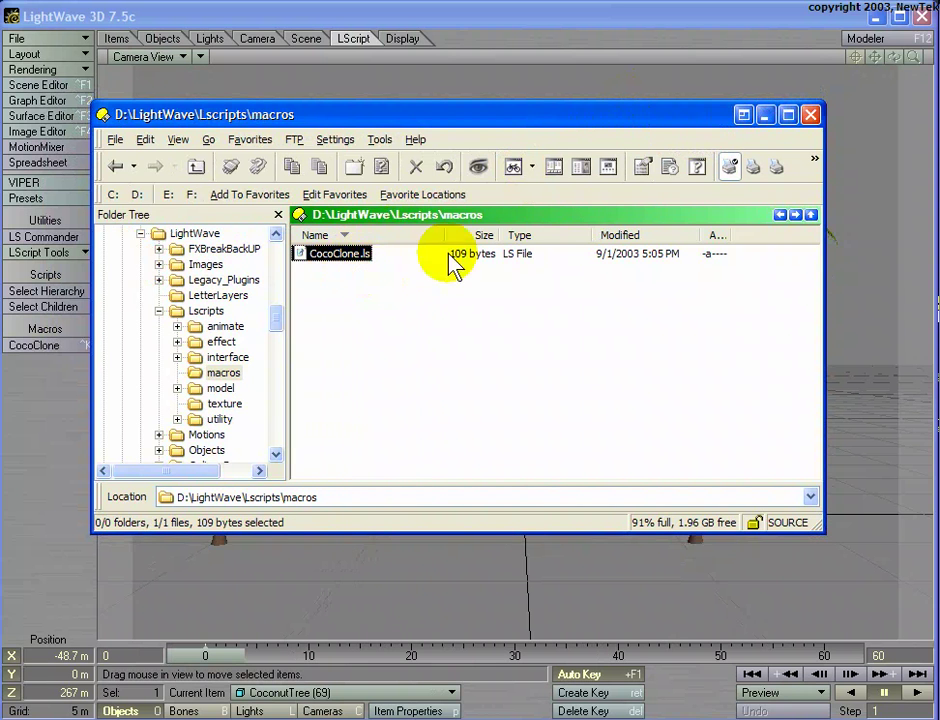
left_click(810, 114)
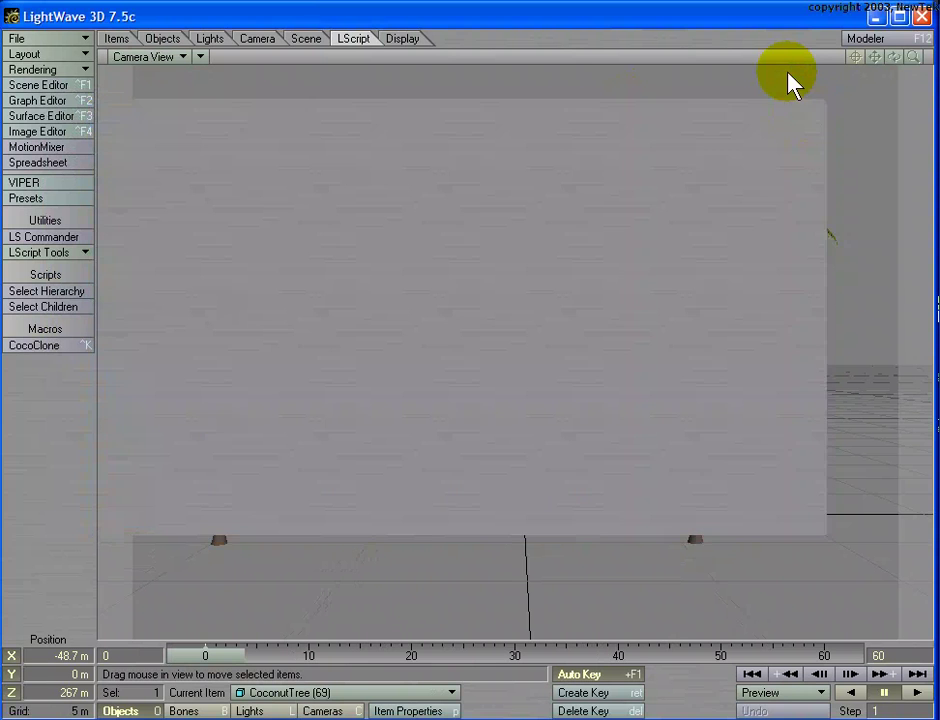